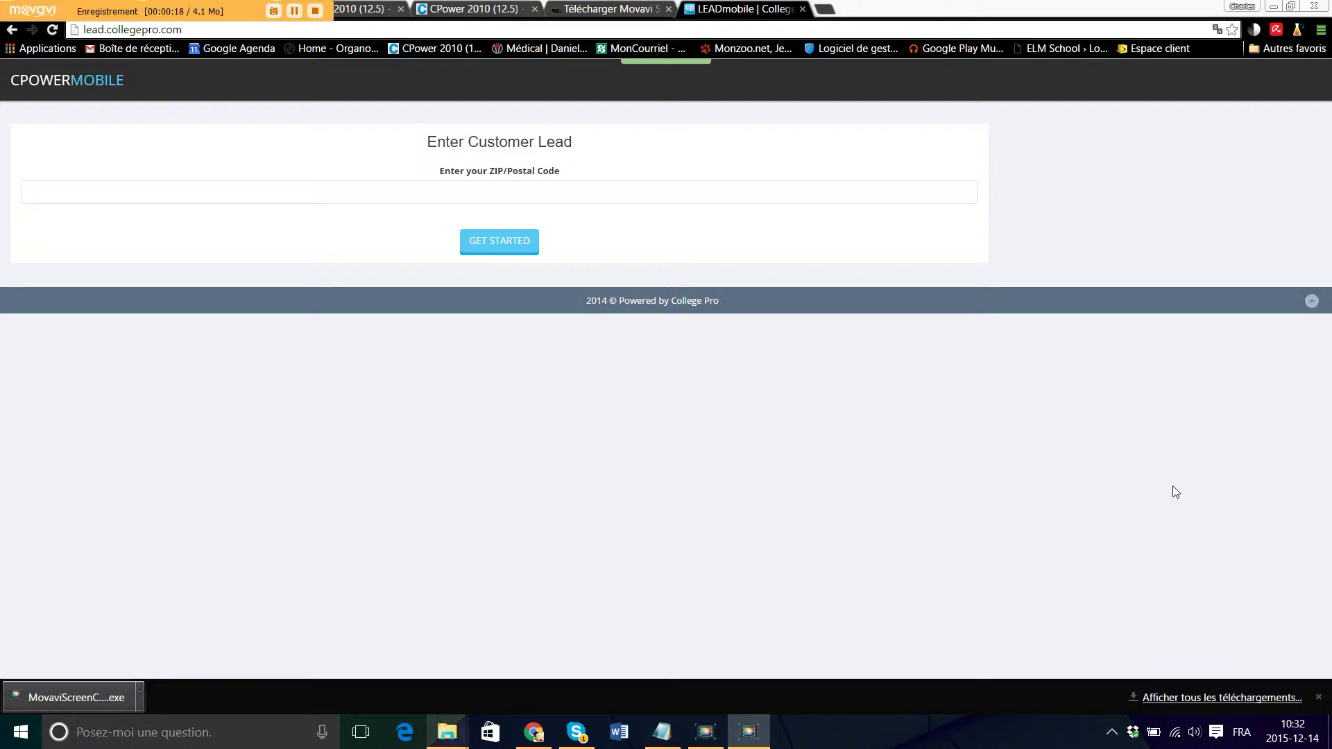
- Reload the lead.collegepro.com customer lead page from the address bar
click(472, 193)
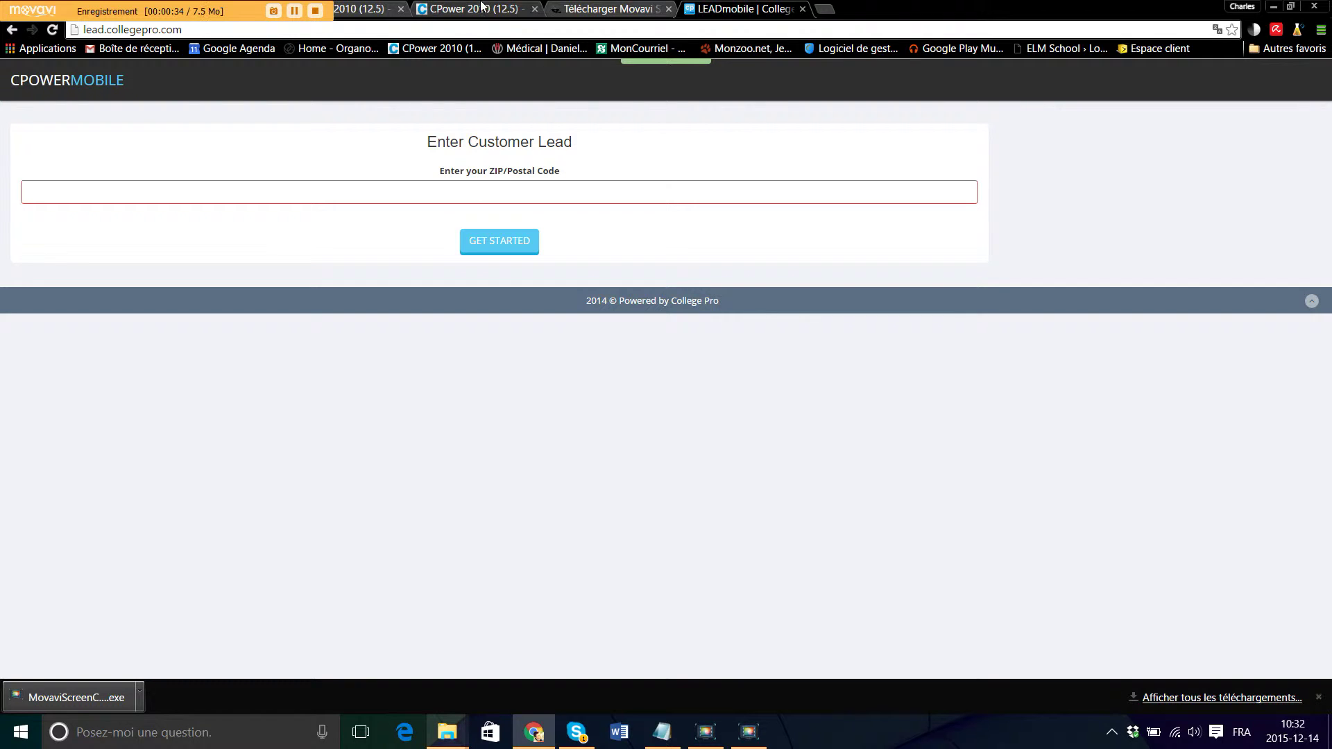
click(441, 33)
text(lead.coll)
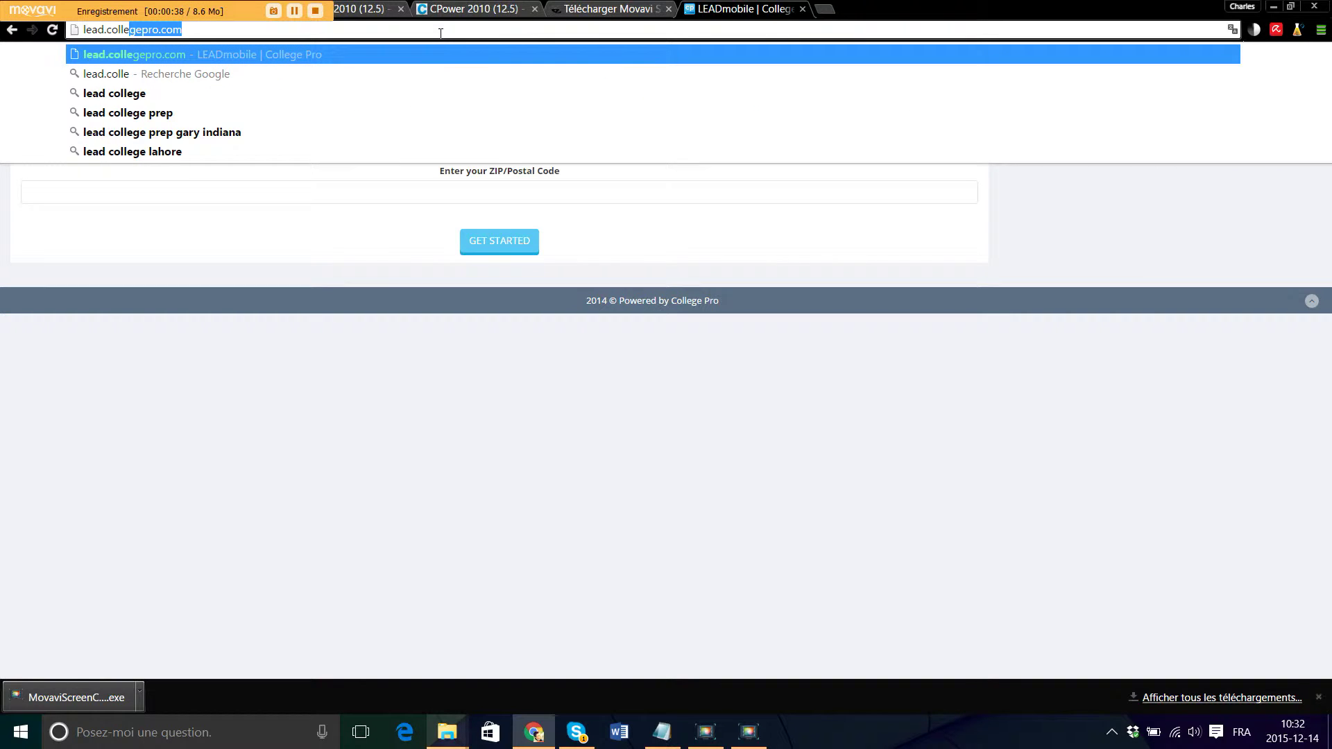
key(Return)
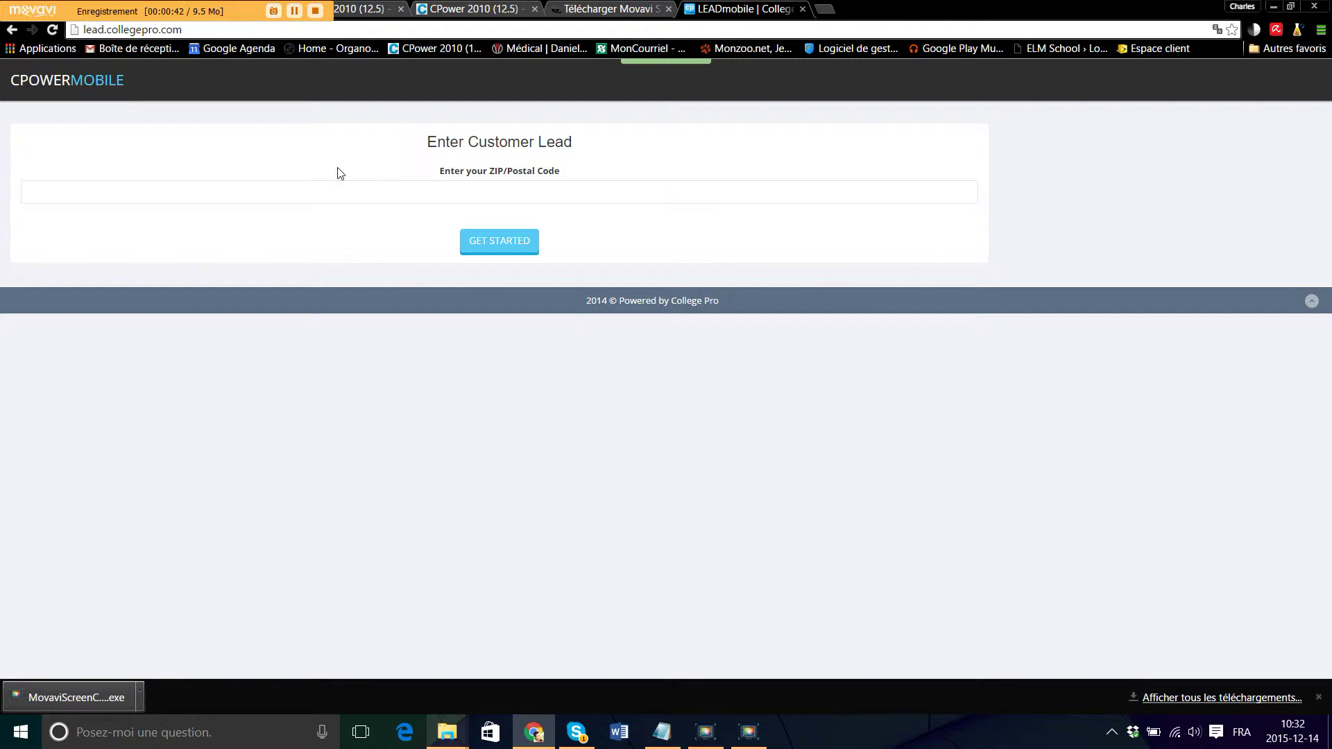
- Open a new blank browser tab beside the LEADmobile lead page
click(353, 199)
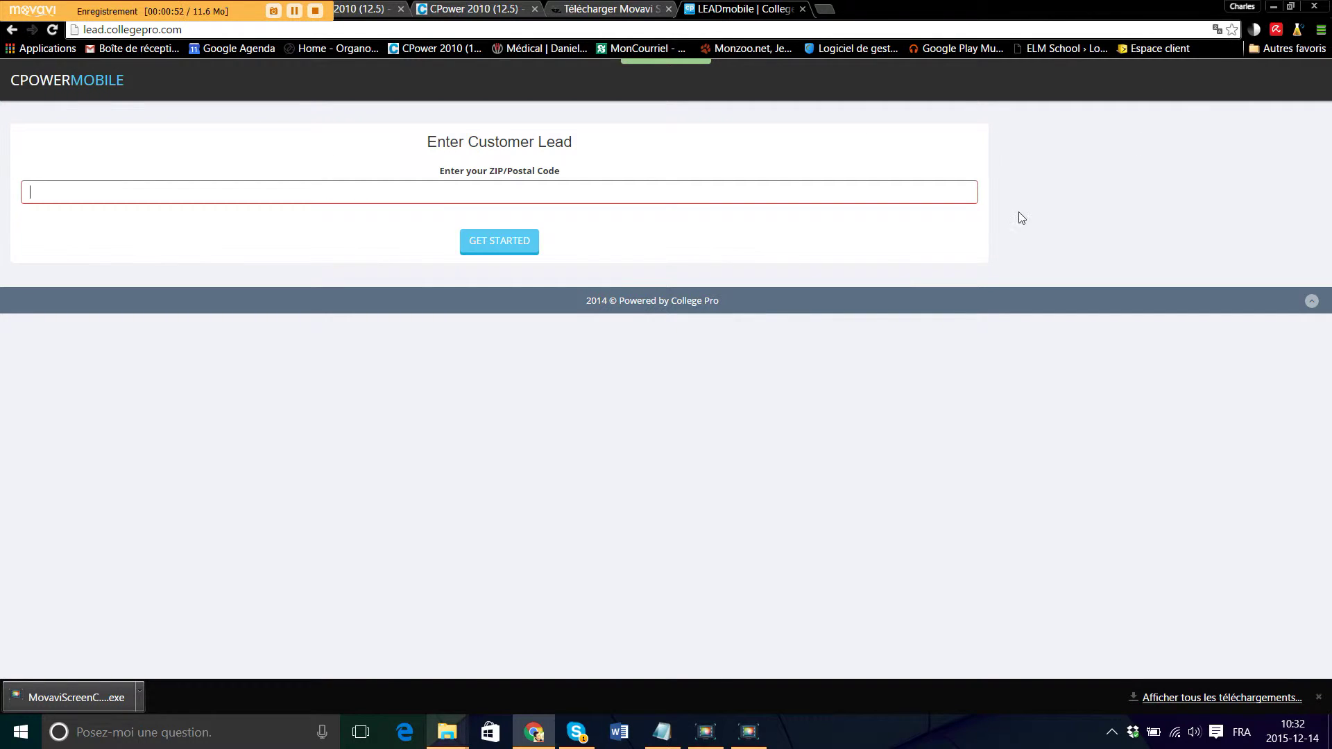
click(883, 187)
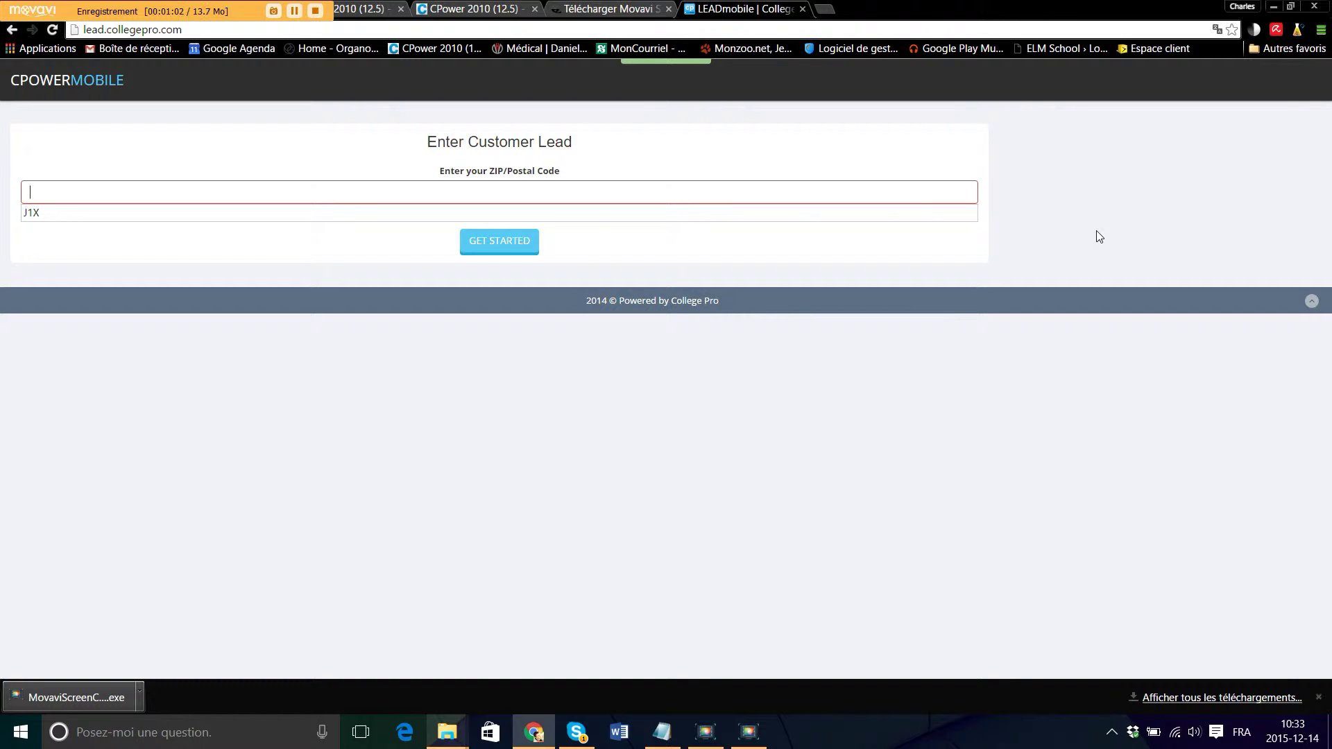
click(826, 8)
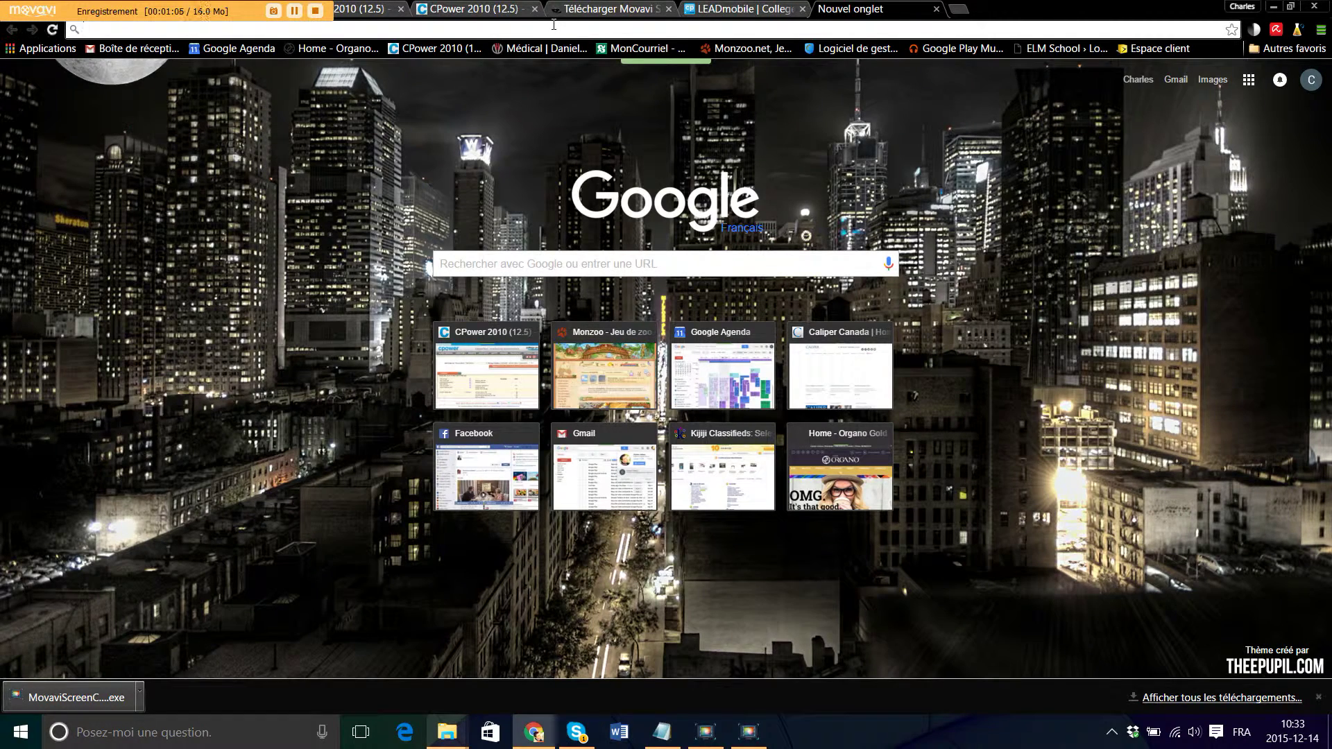
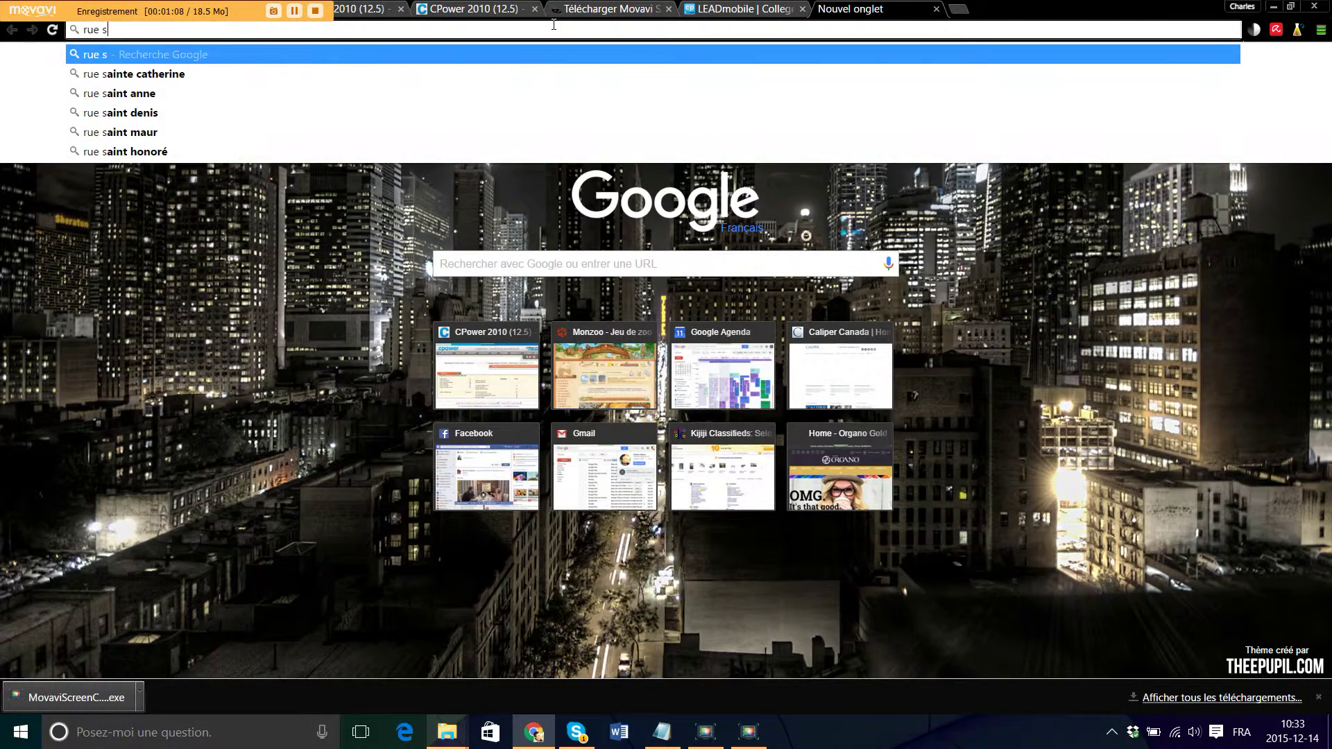
- Google the customer's street in Orford with the corrected spelling, then return to the lead tab
key(Return)
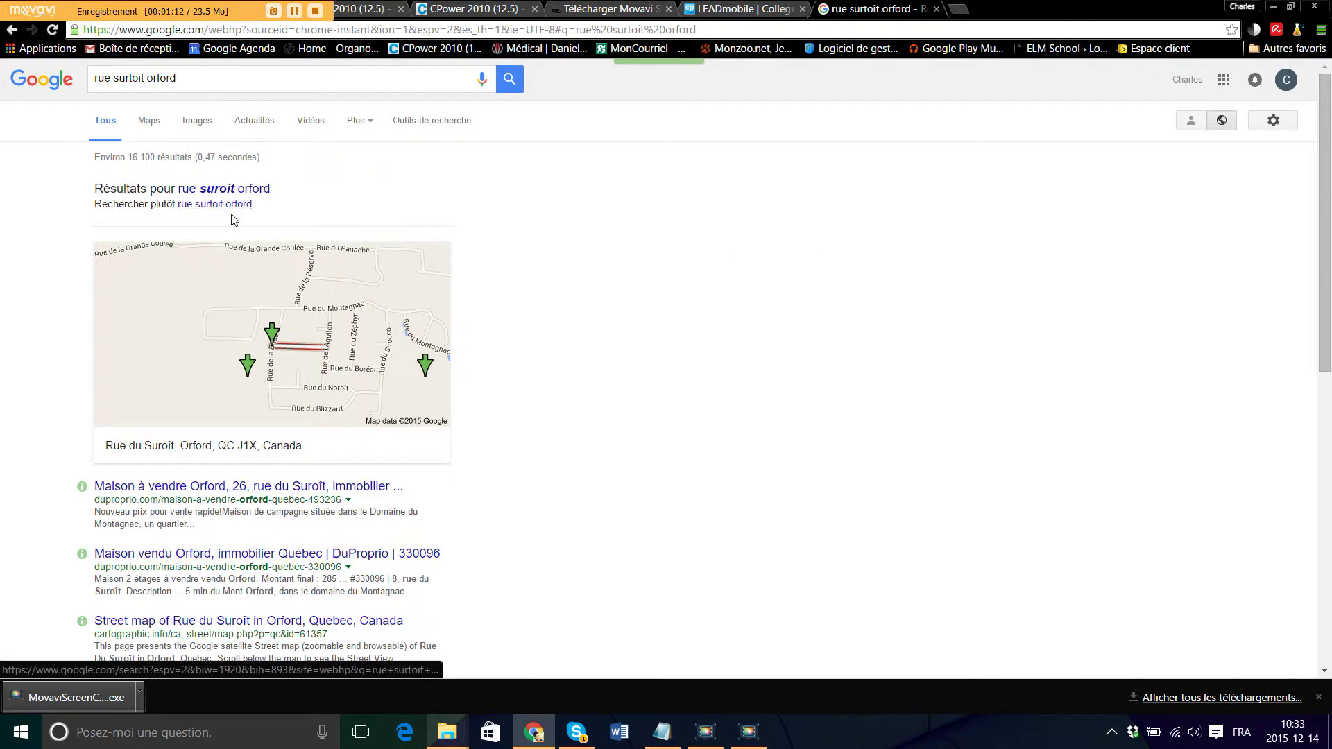
click(230, 190)
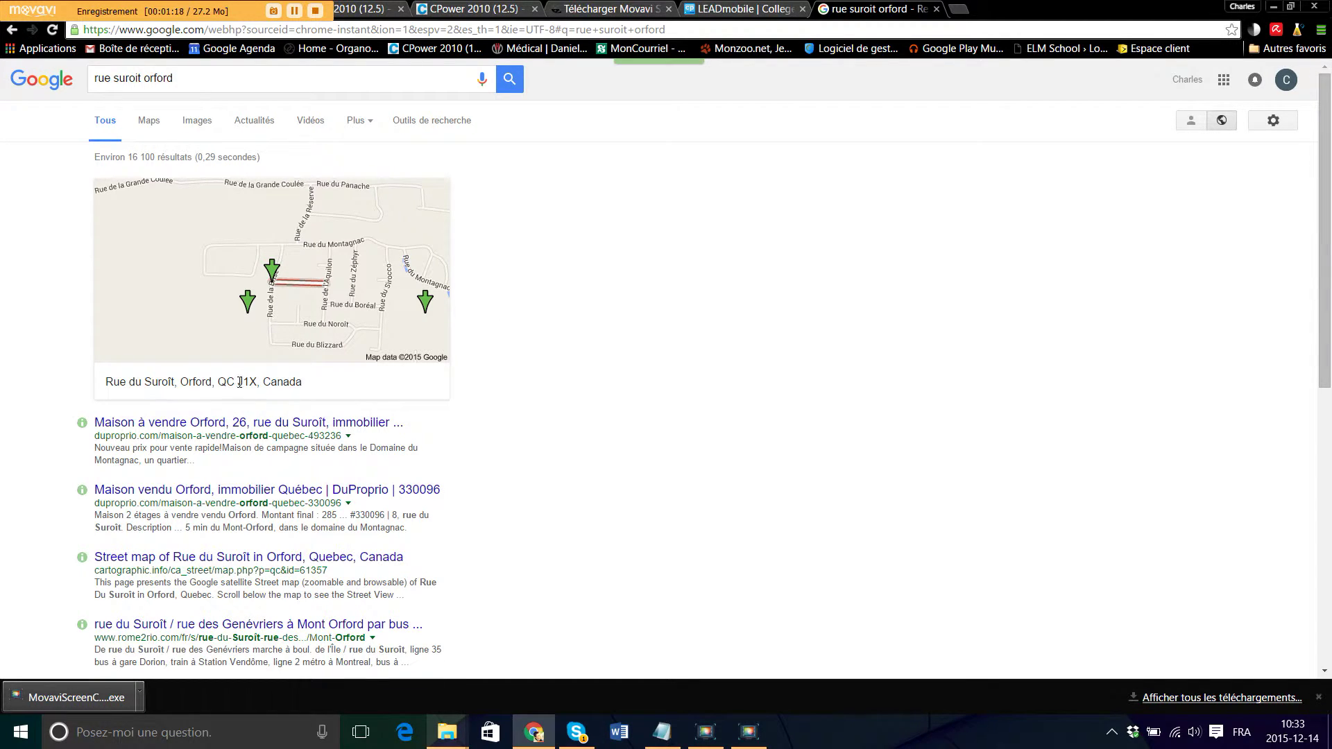
click(739, 8)
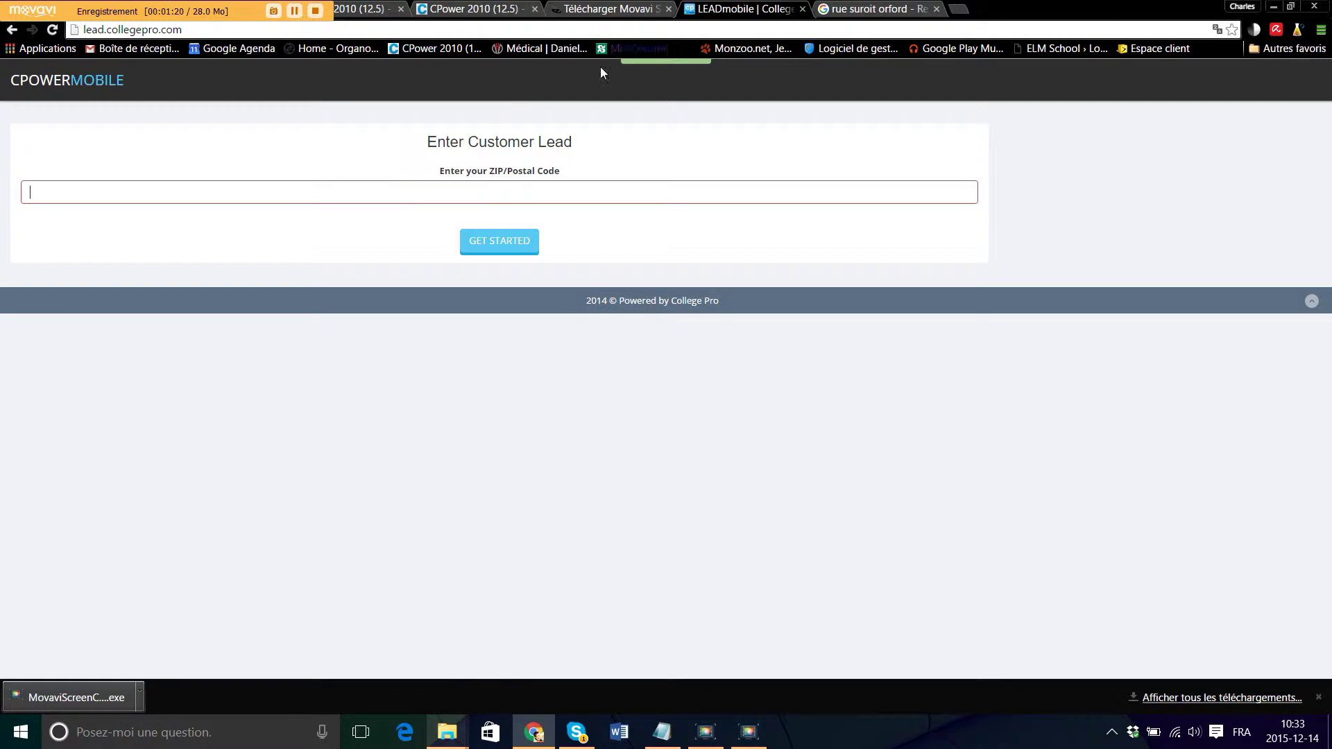
- Enter postal code J1X and submit it to bring up the full lead form
click(393, 189)
text(J1)
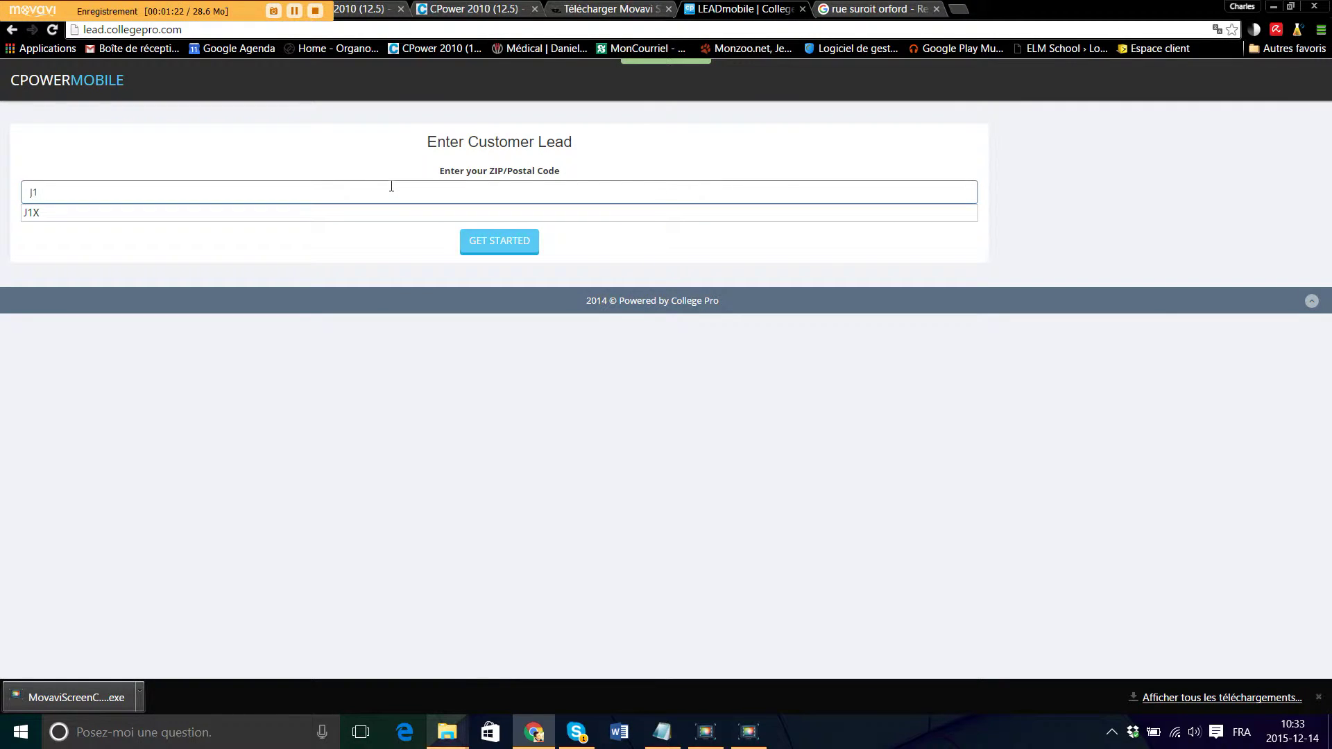
text(X)
click(374, 244)
click(528, 243)
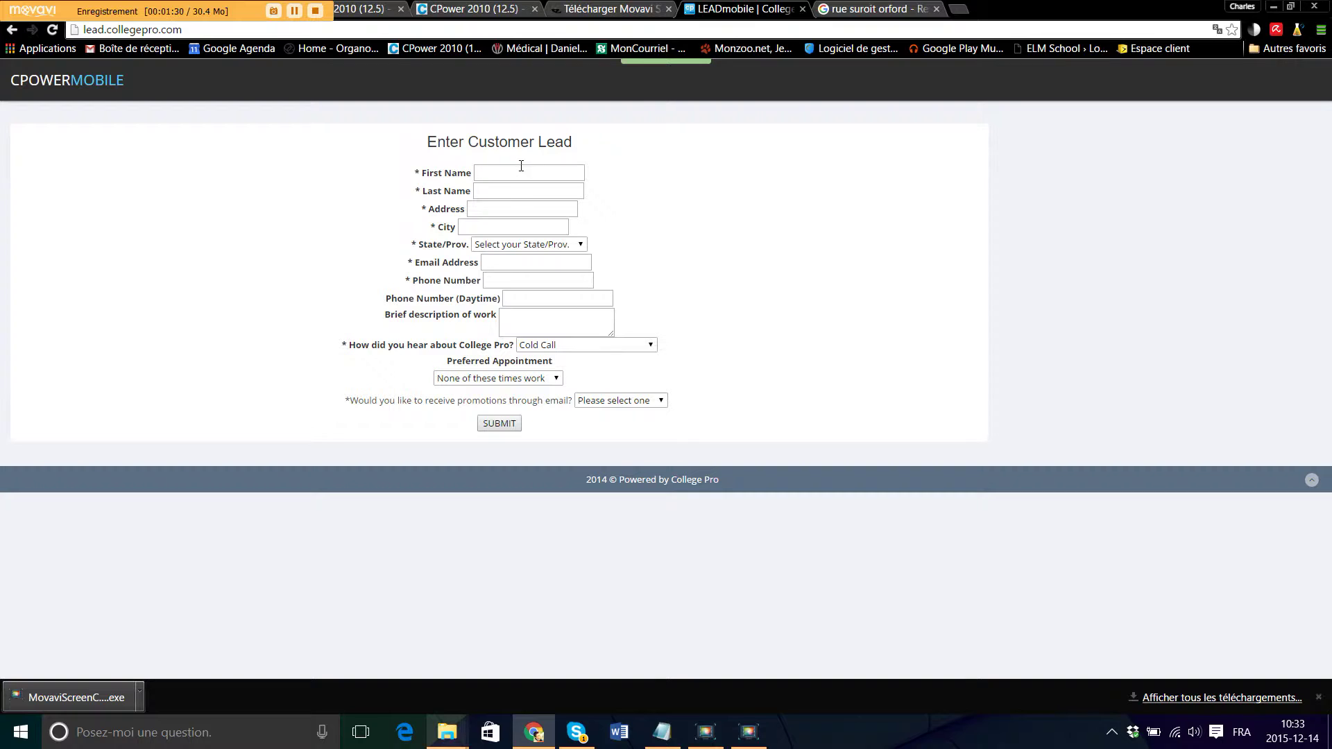
- Enter the customer's first and last name on the lead form
click(525, 169)
text(W)
key(BackSpace)
click(571, 173)
key(Tab)
key(Tab)
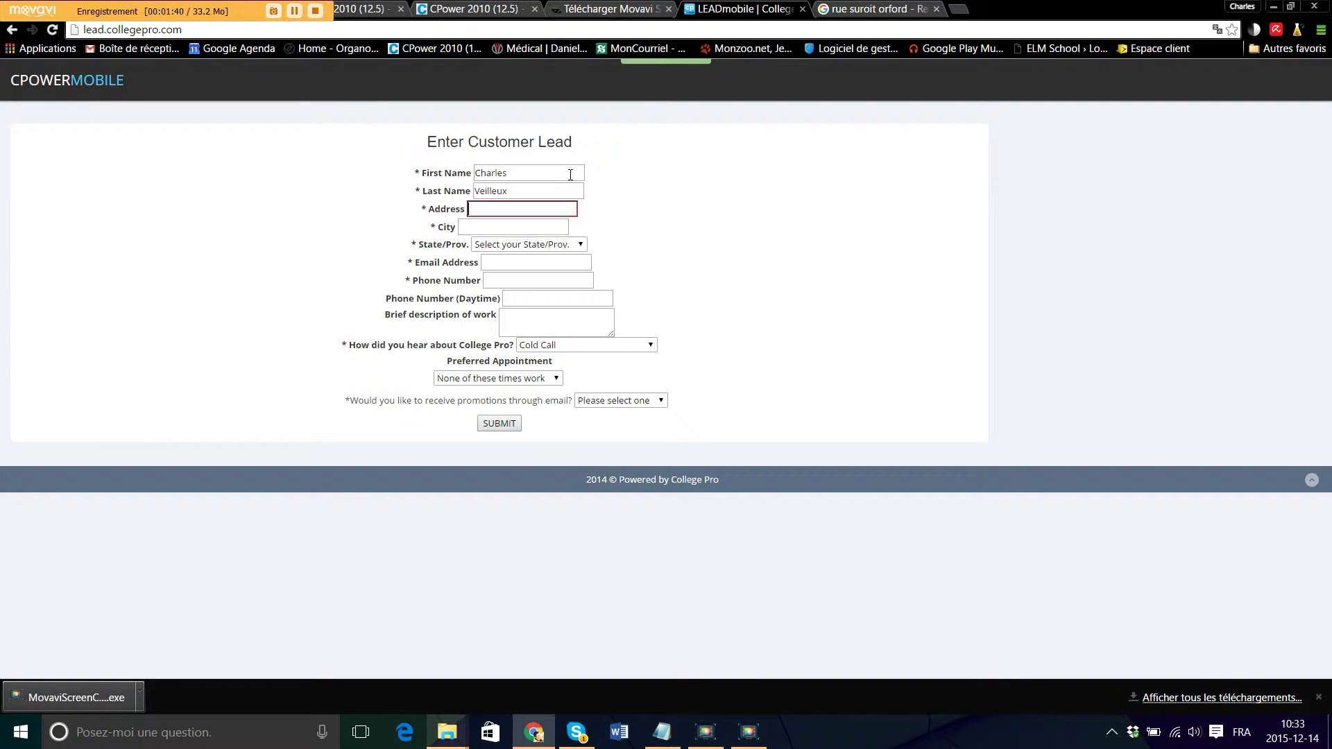
- Fill in the customer's street address and city, with Quebec as the province
key(Tab)
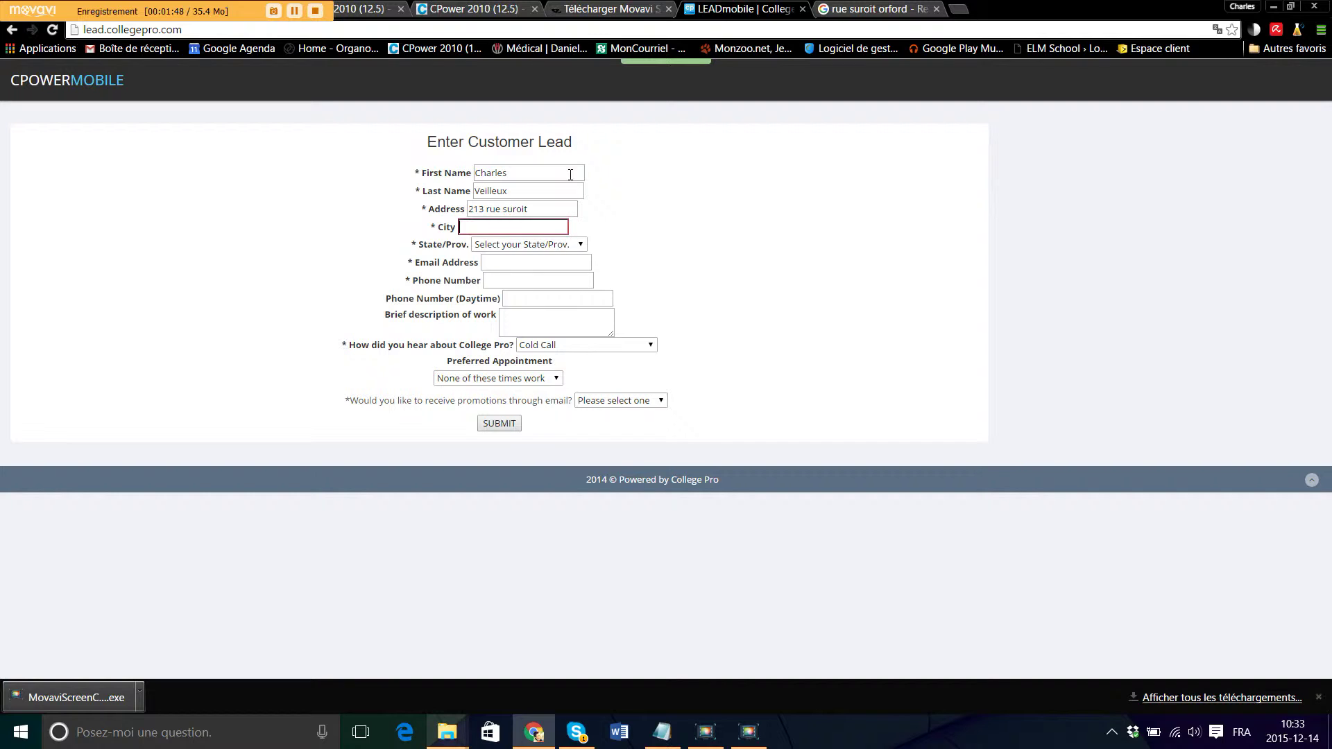
key(Tab)
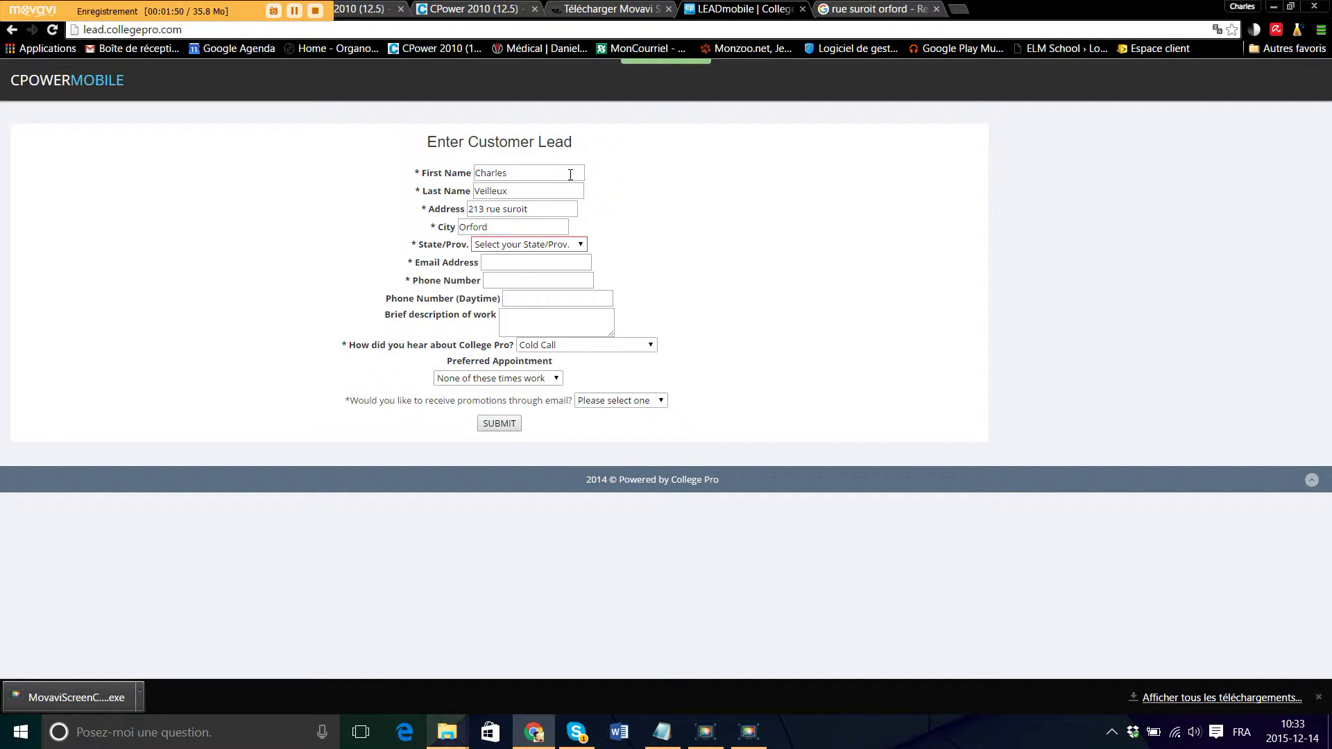
key(q)
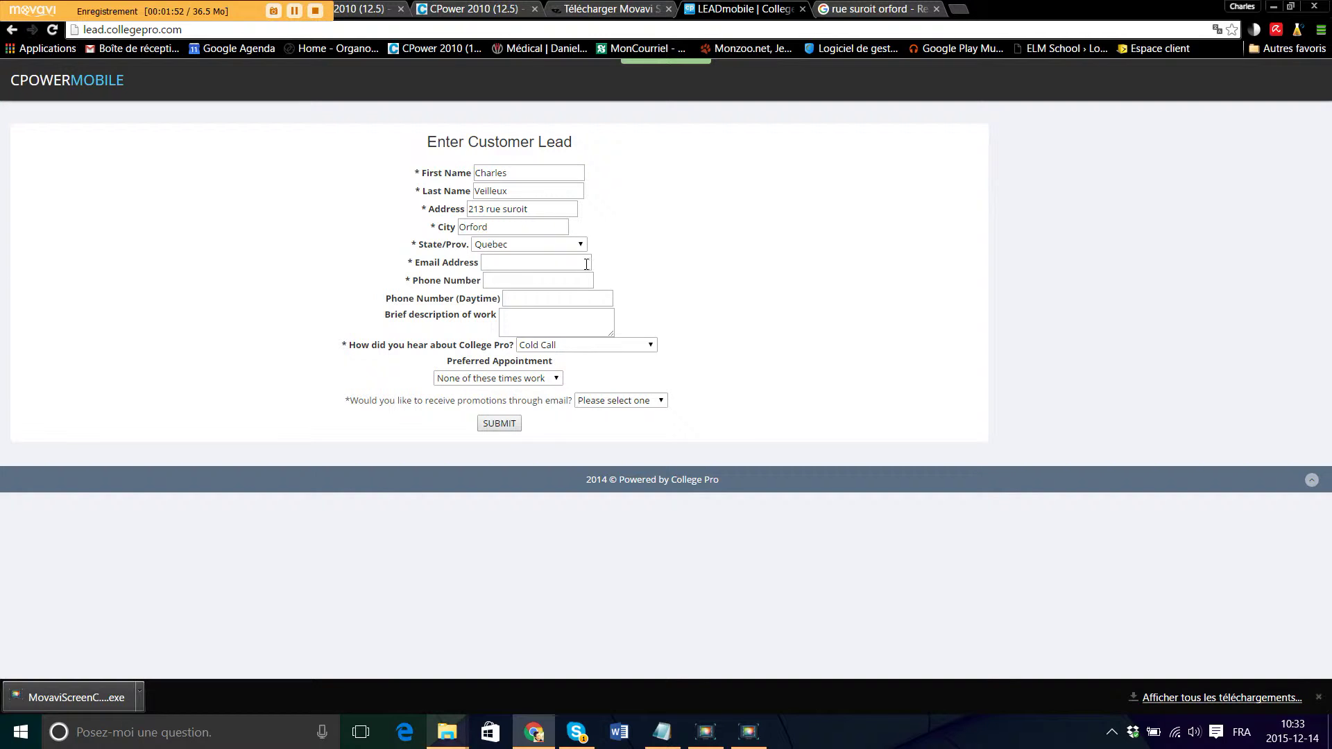
click(582, 245)
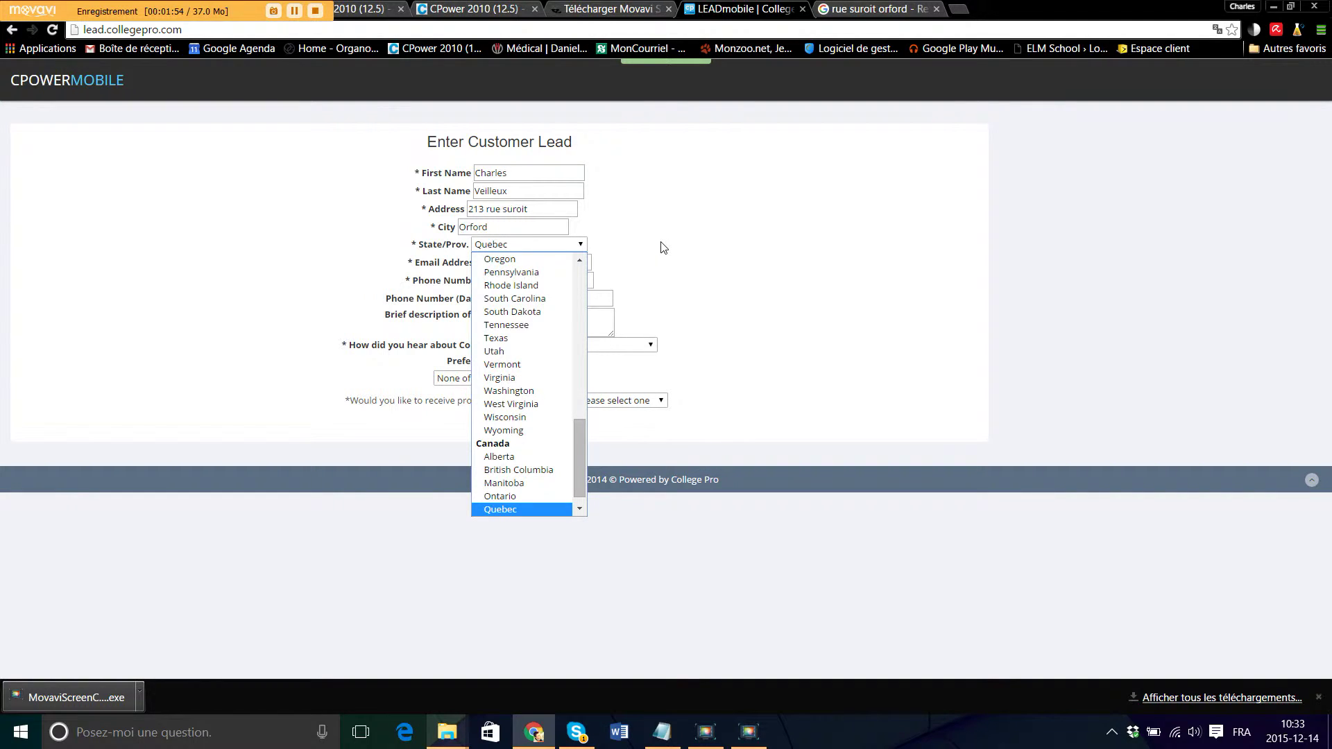
click(499, 510)
- Enter the customer's e-mail address and main phone number
click(518, 263)
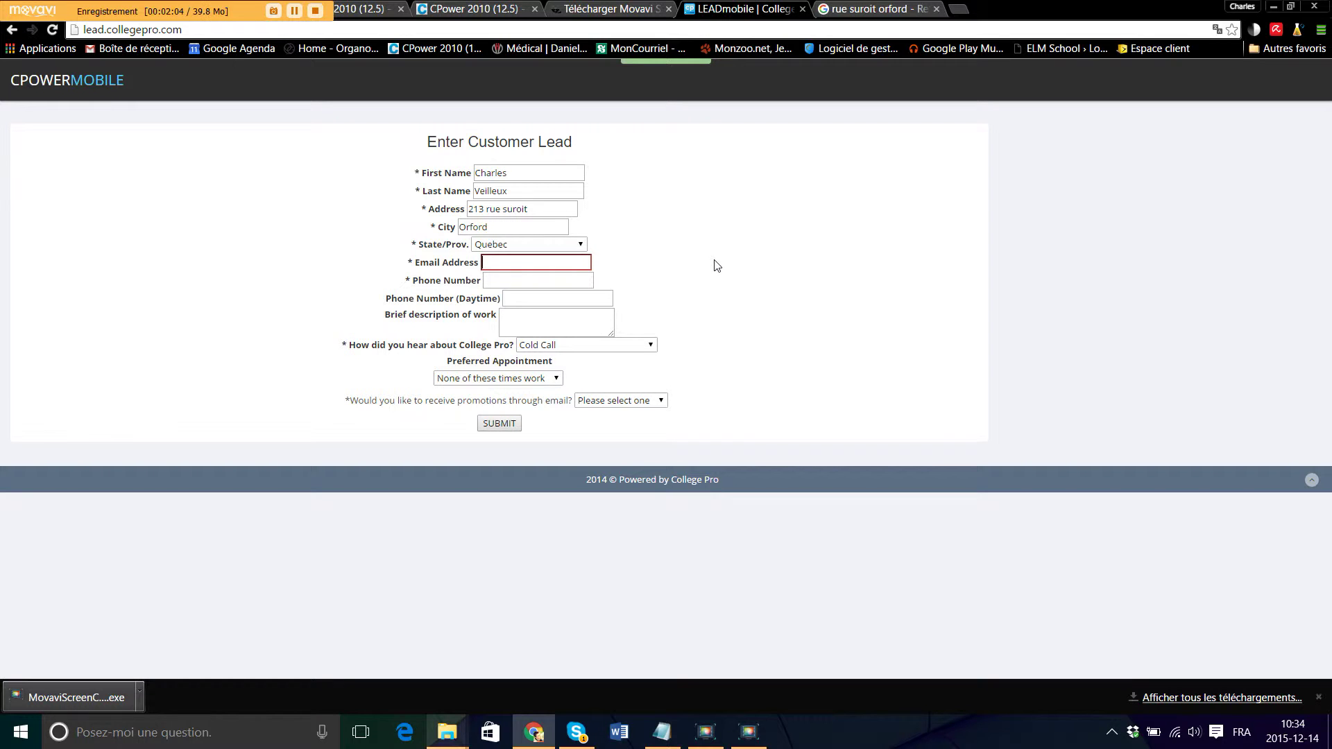
click(519, 286)
click(519, 287)
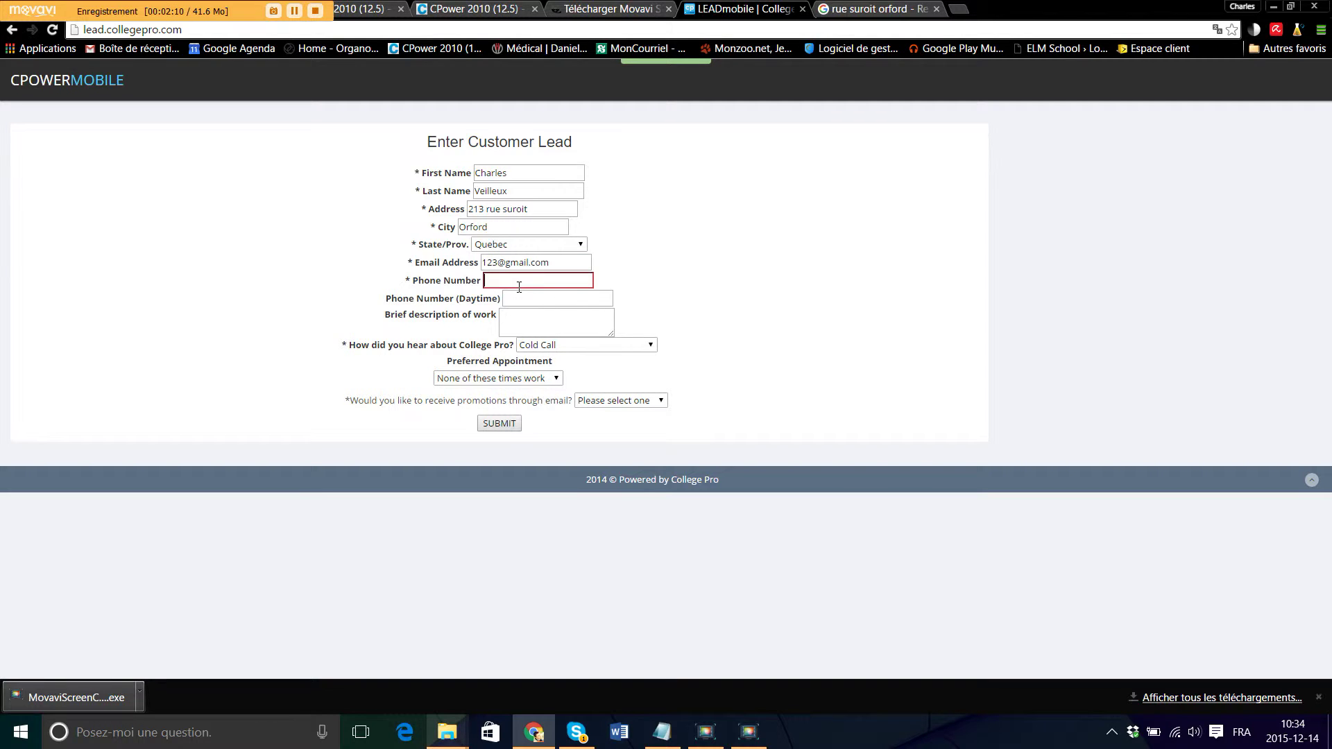
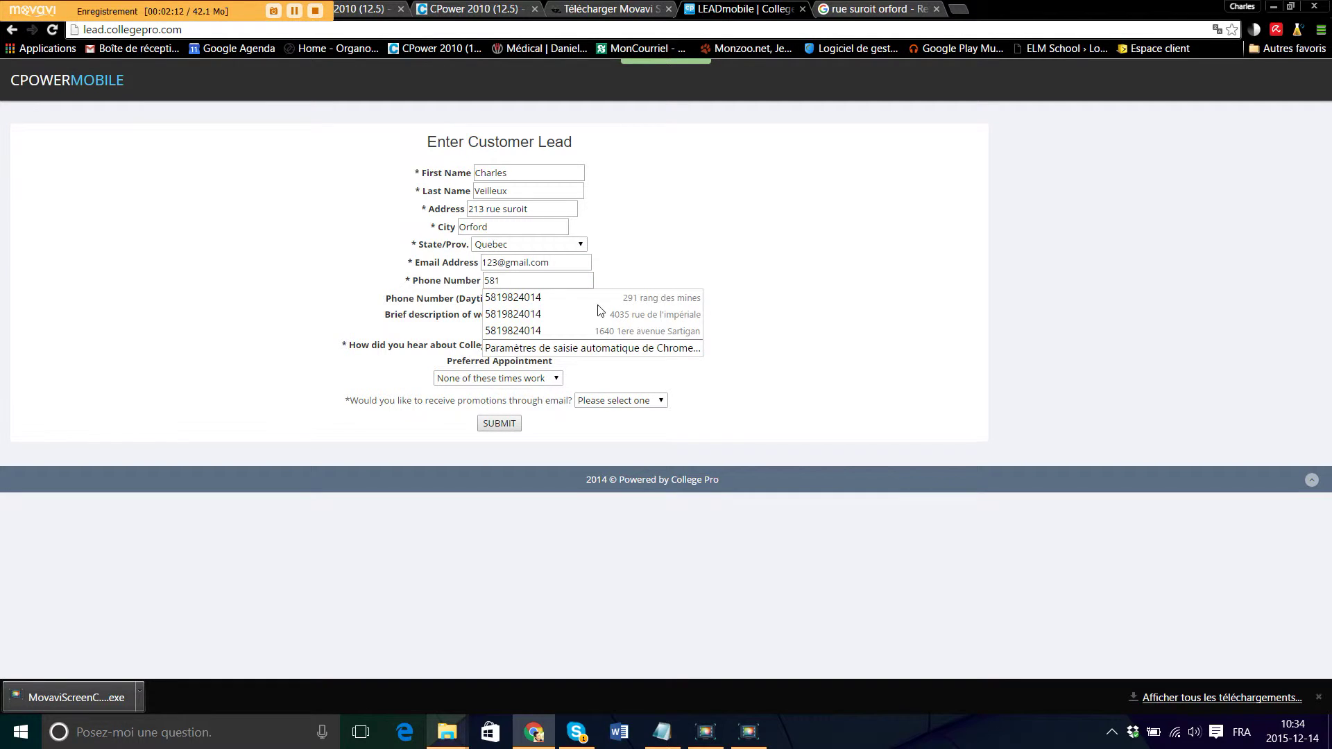
key(Tab)
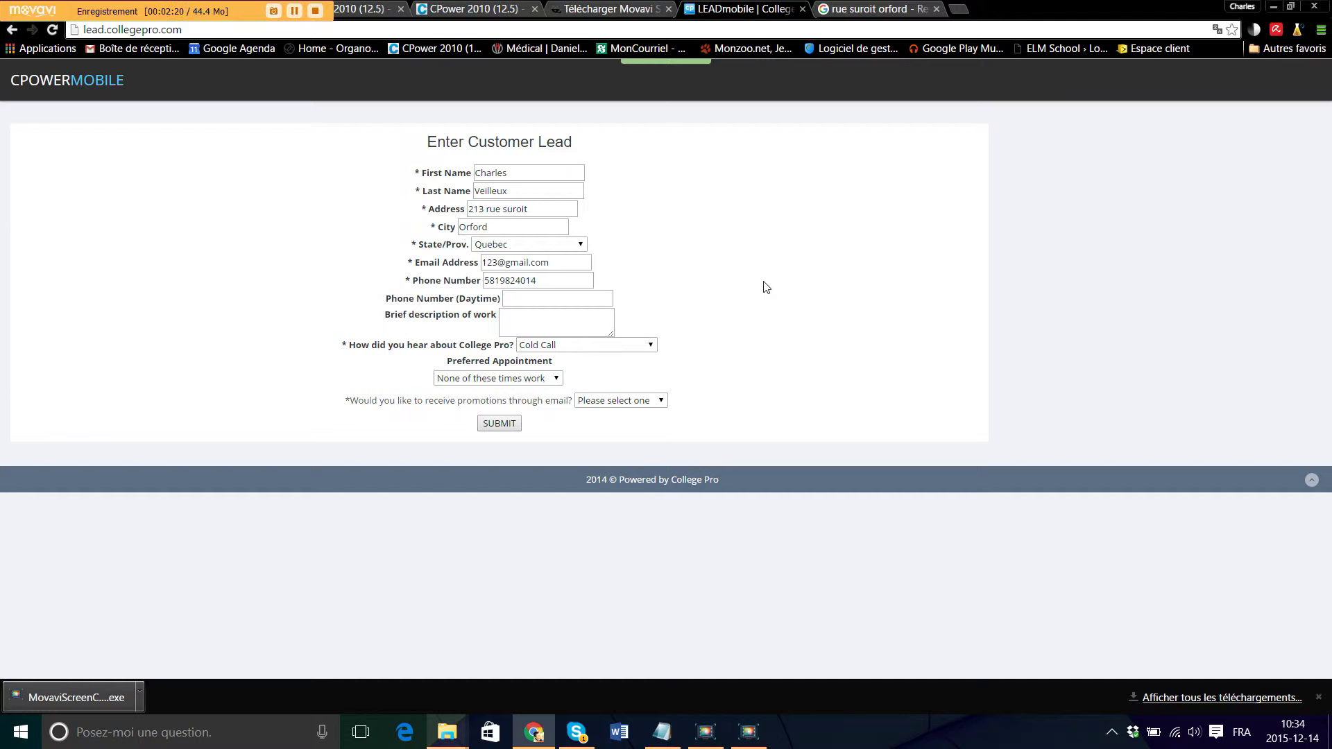
- Set the daytime phone to 21h and describe the work as Balcon Arrière
click(527, 297)
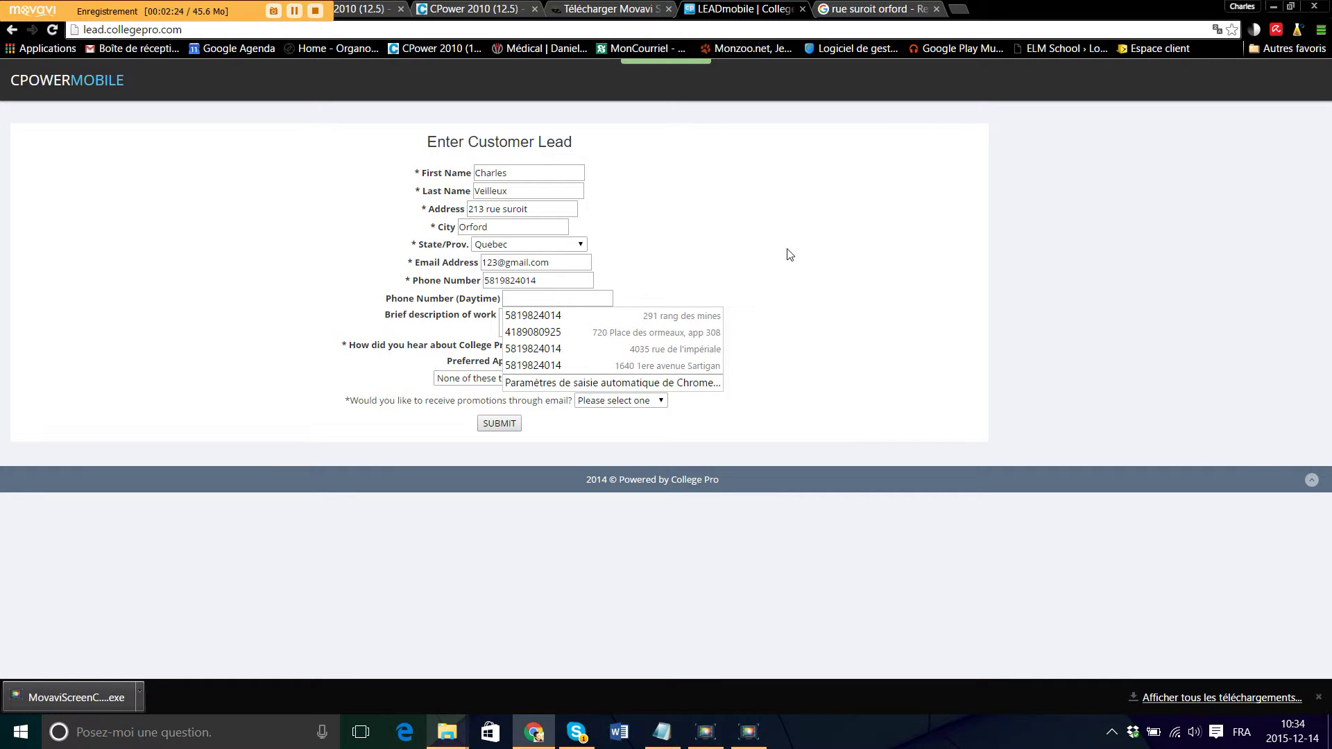
click(786, 313)
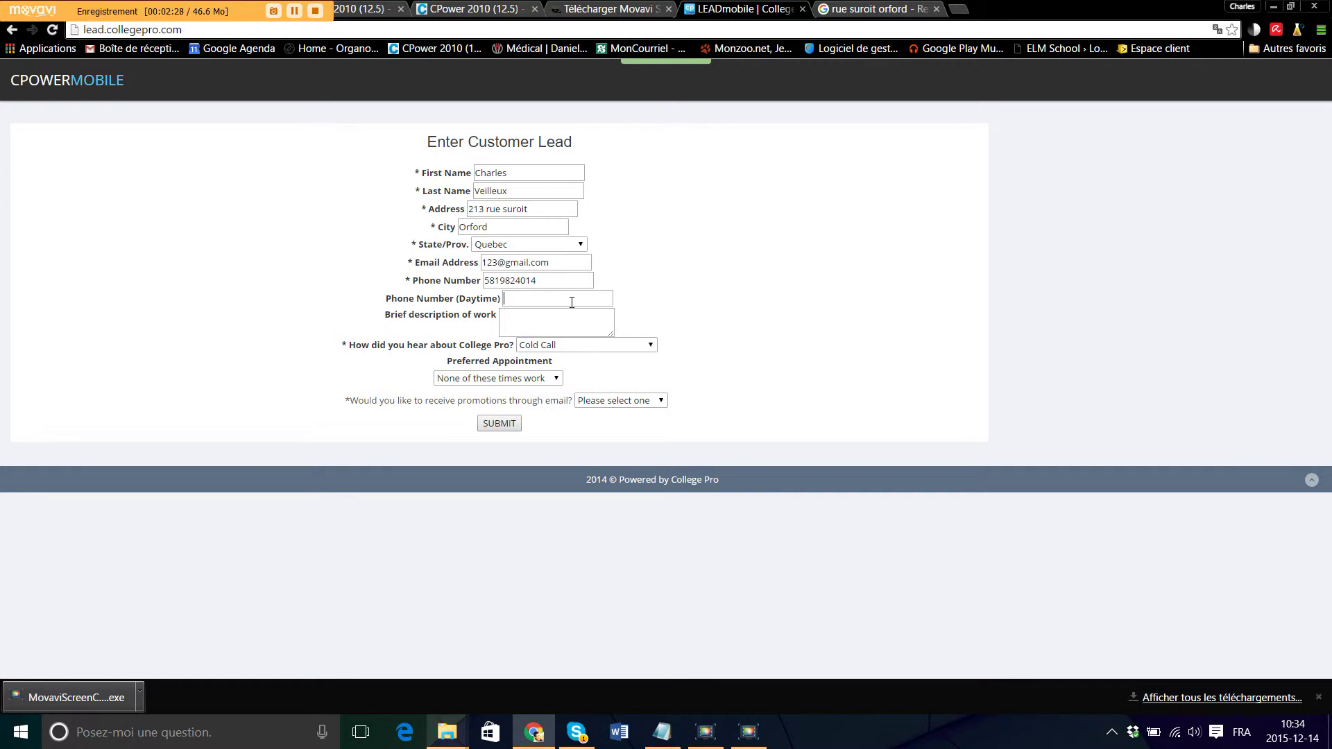
text(21h)
click(546, 320)
text(Balcon Arrière)
- Keep Cold Call as the referral source and 'None of these times work' for appointment
click(619, 346)
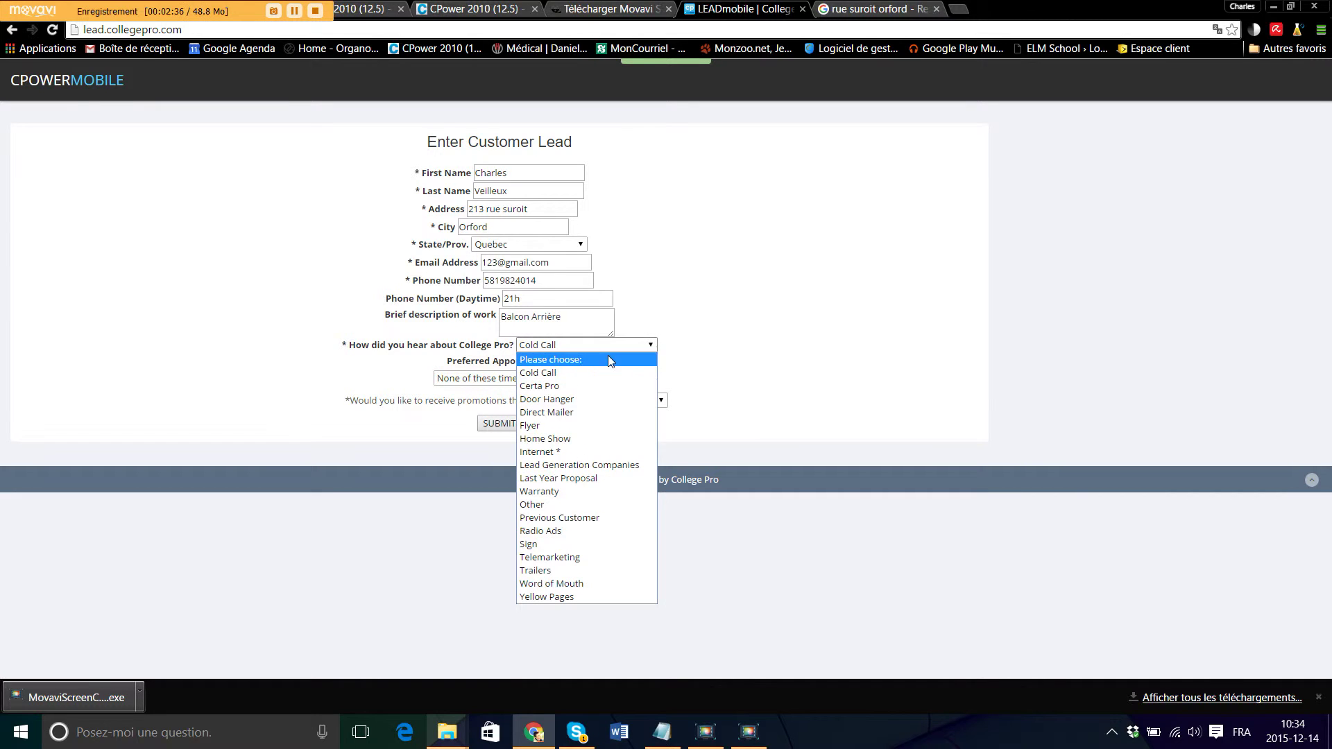
click(594, 373)
drag(593, 378, 576, 355)
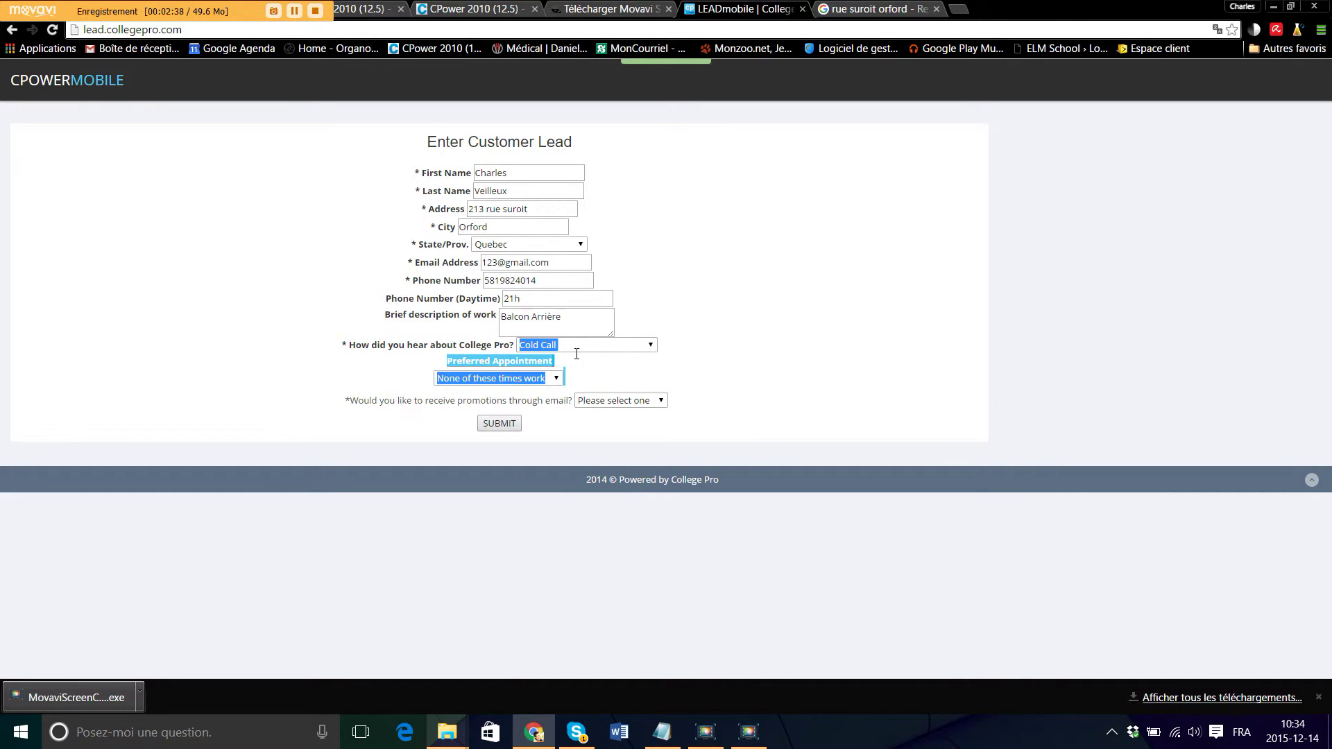
click(659, 368)
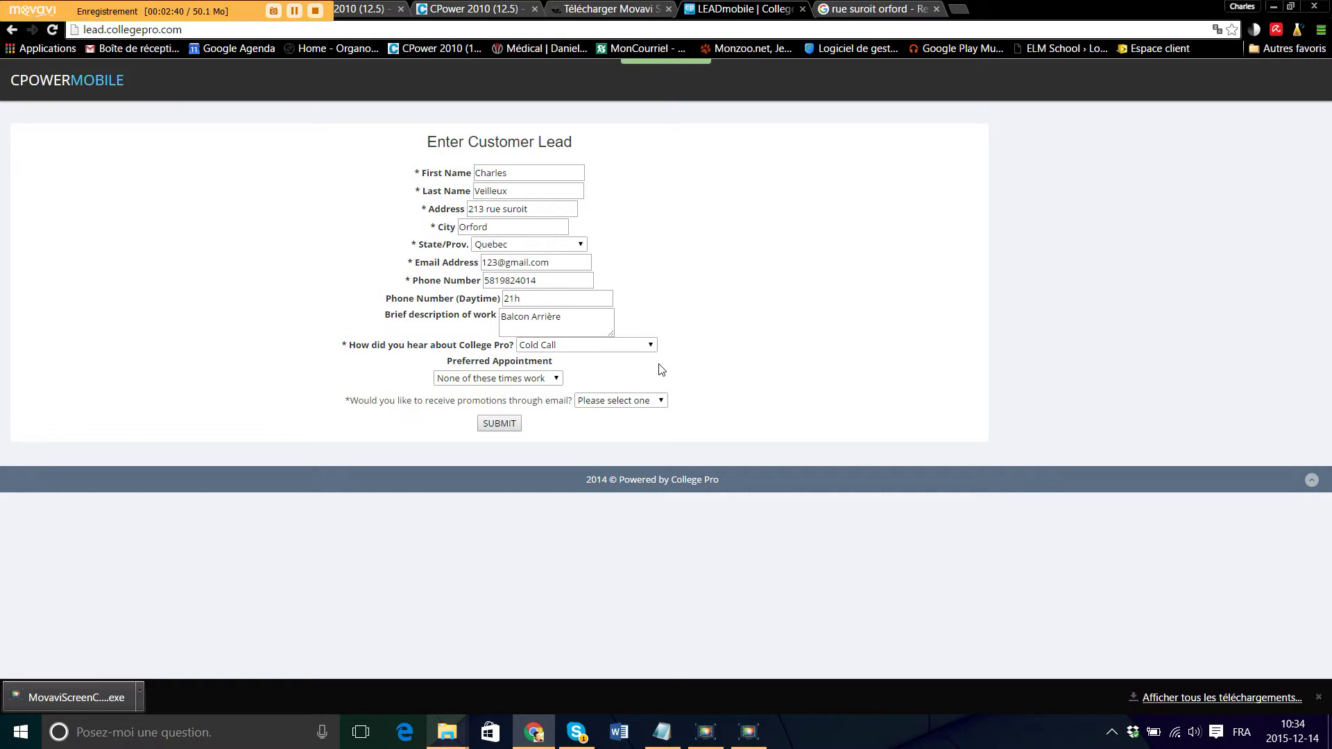
click(632, 349)
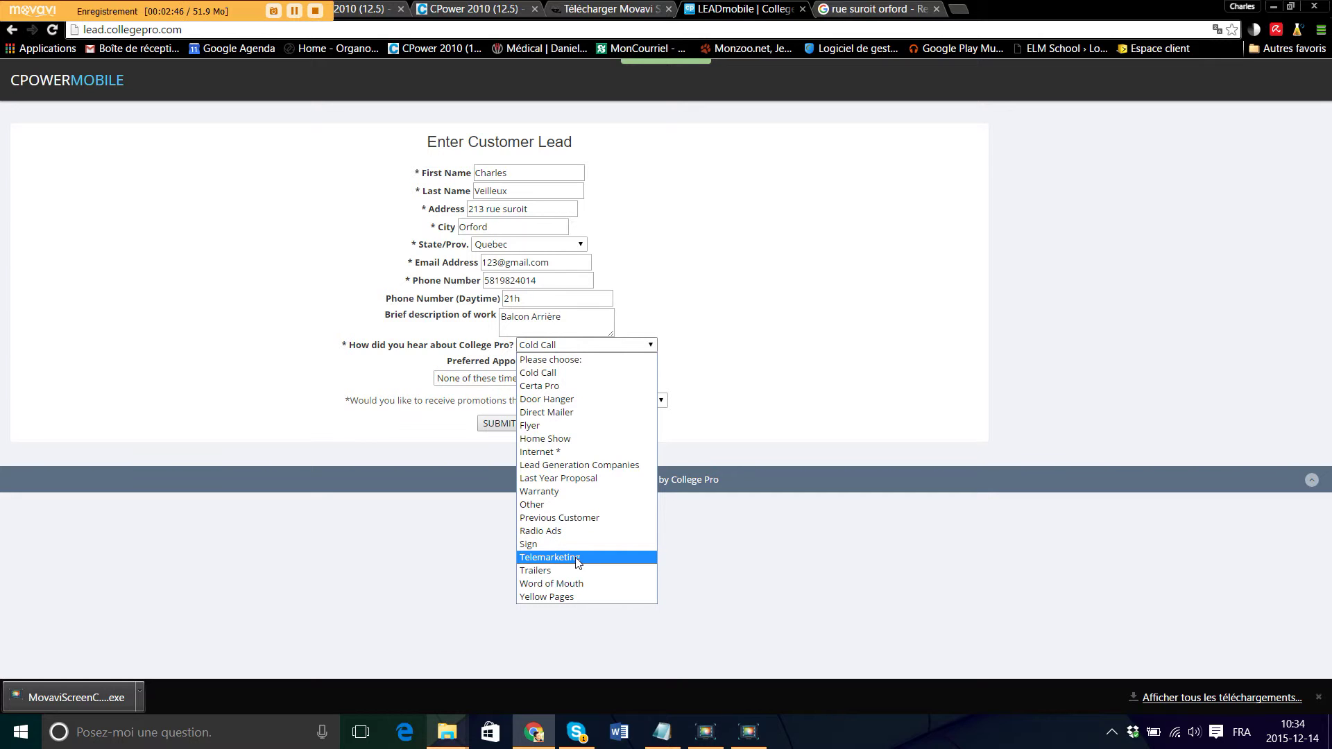
click(563, 371)
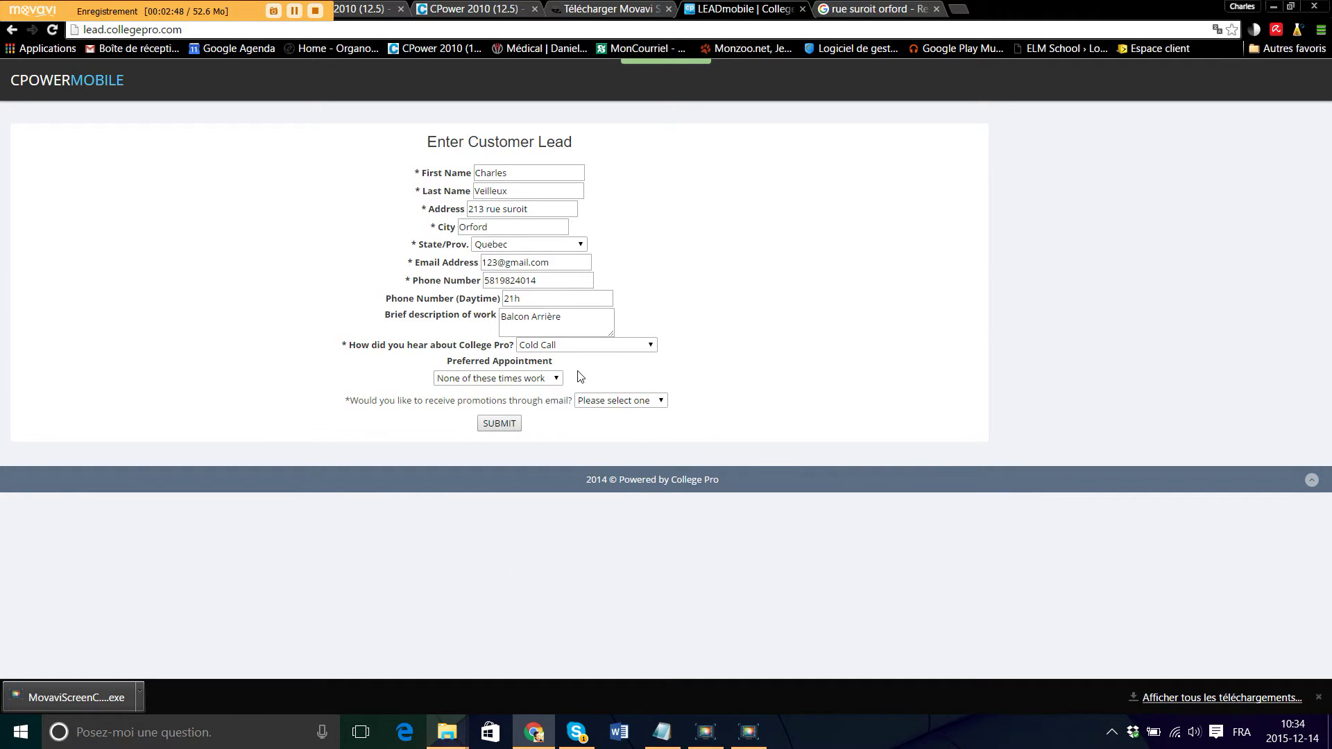
click(537, 378)
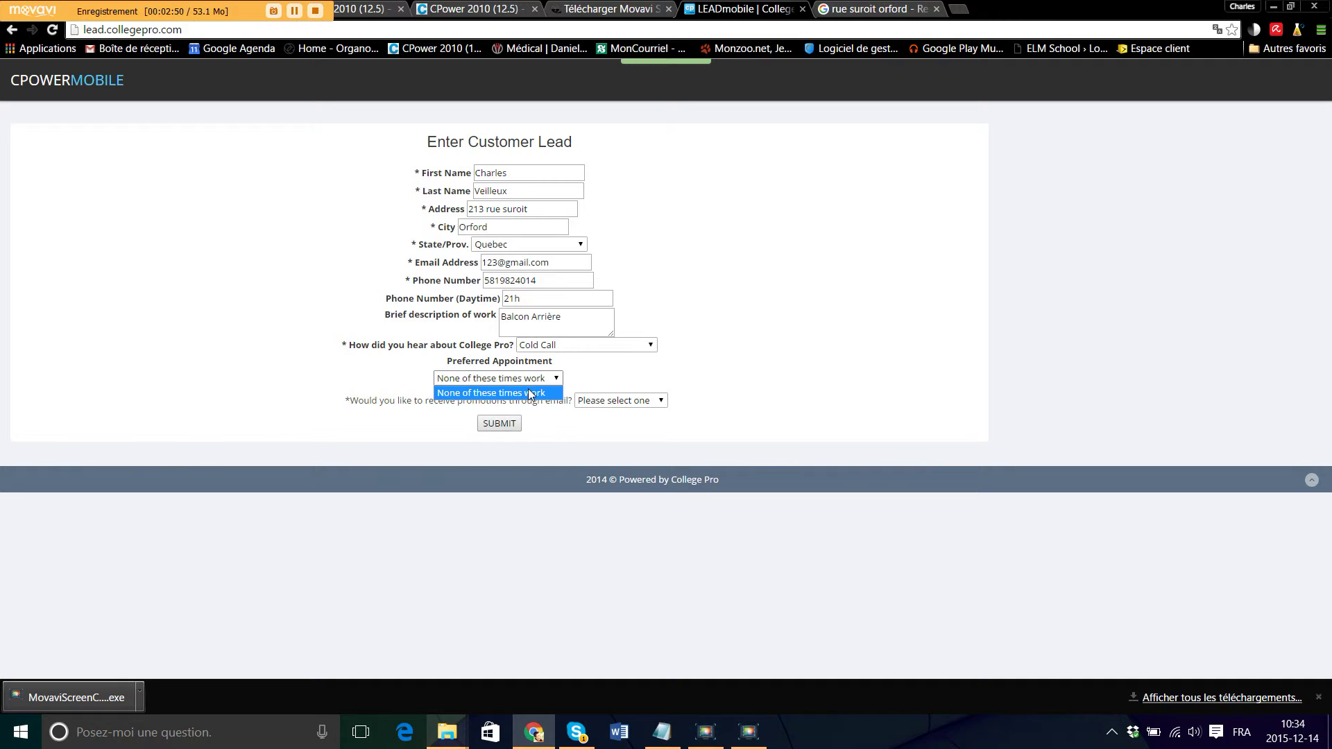
click(546, 396)
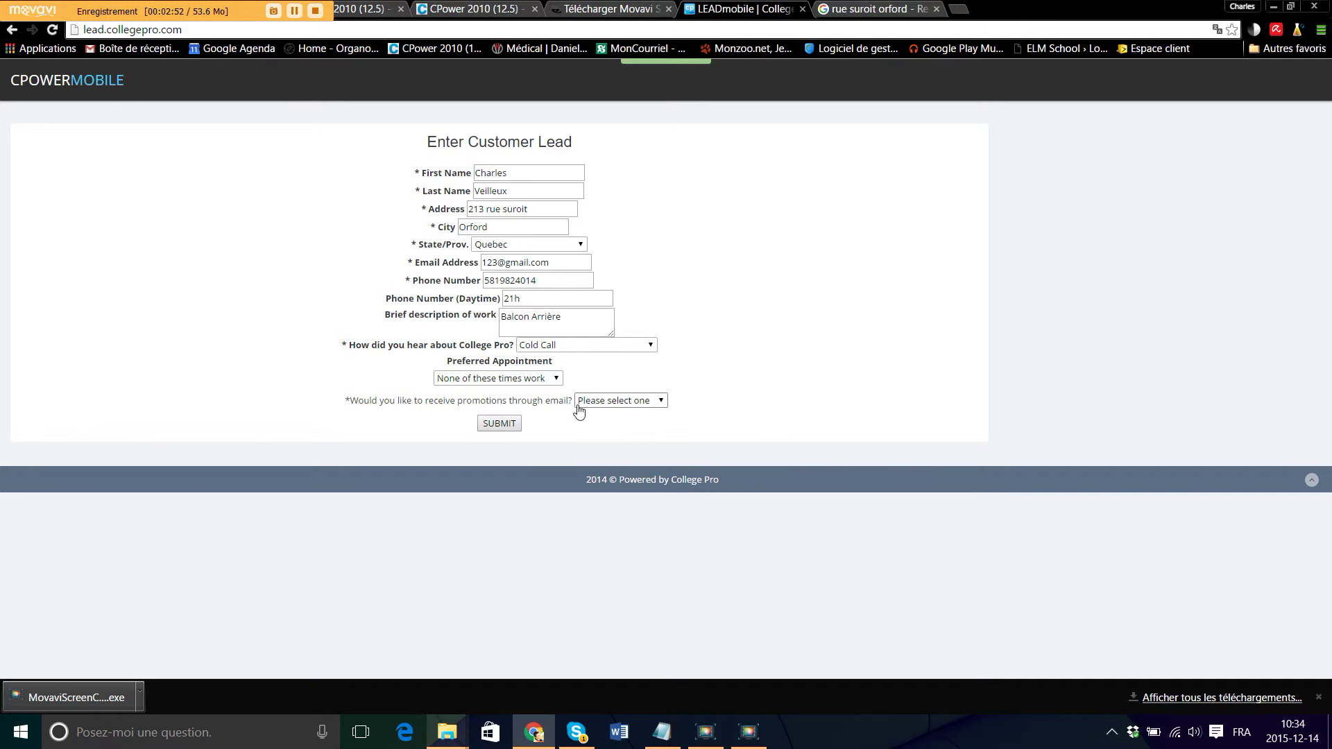
- Set the e-mail promotions answer to Yes
click(650, 403)
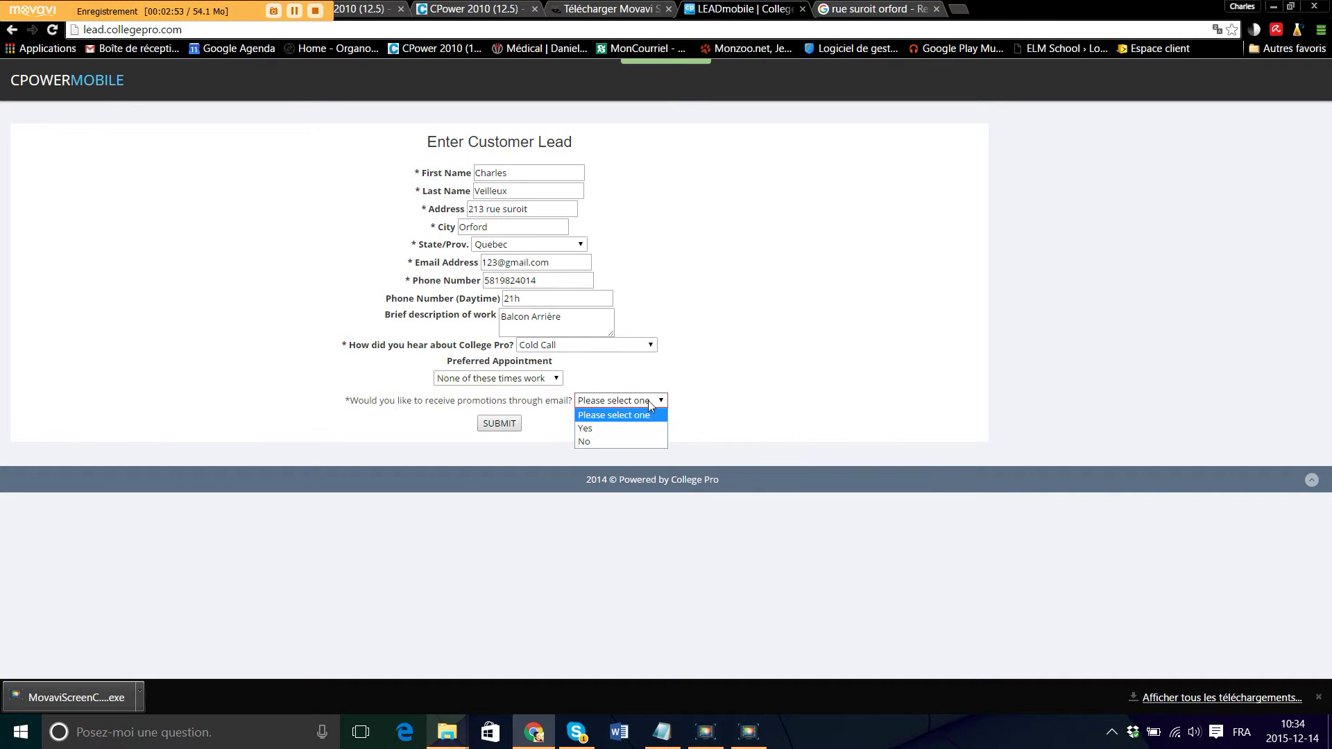
click(619, 442)
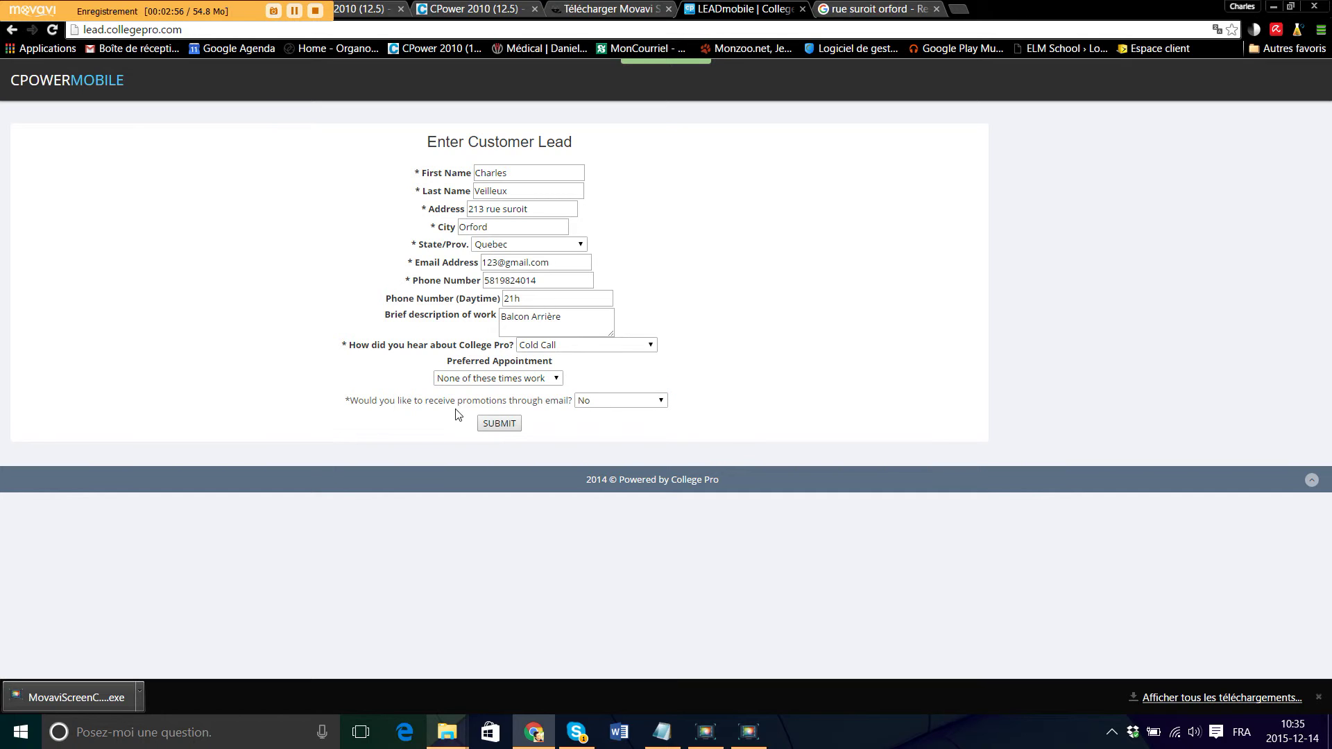
click(602, 408)
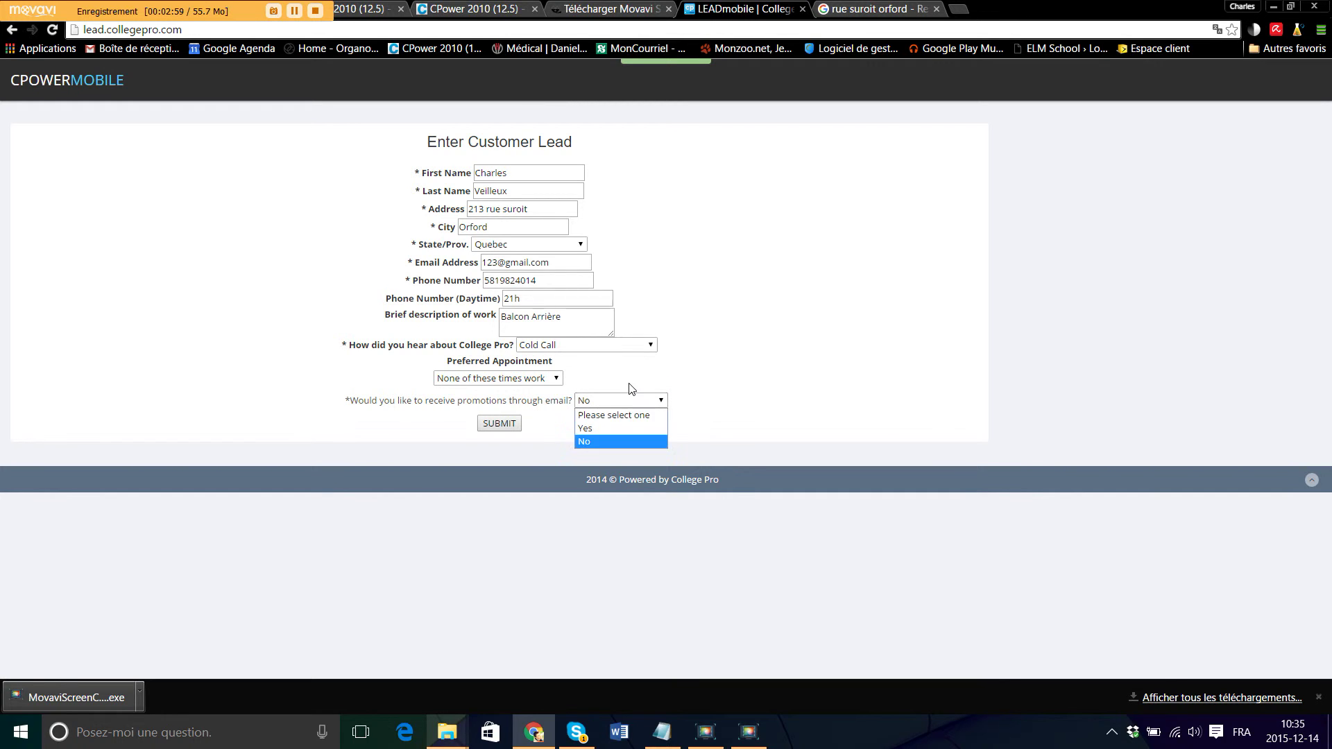
click(601, 429)
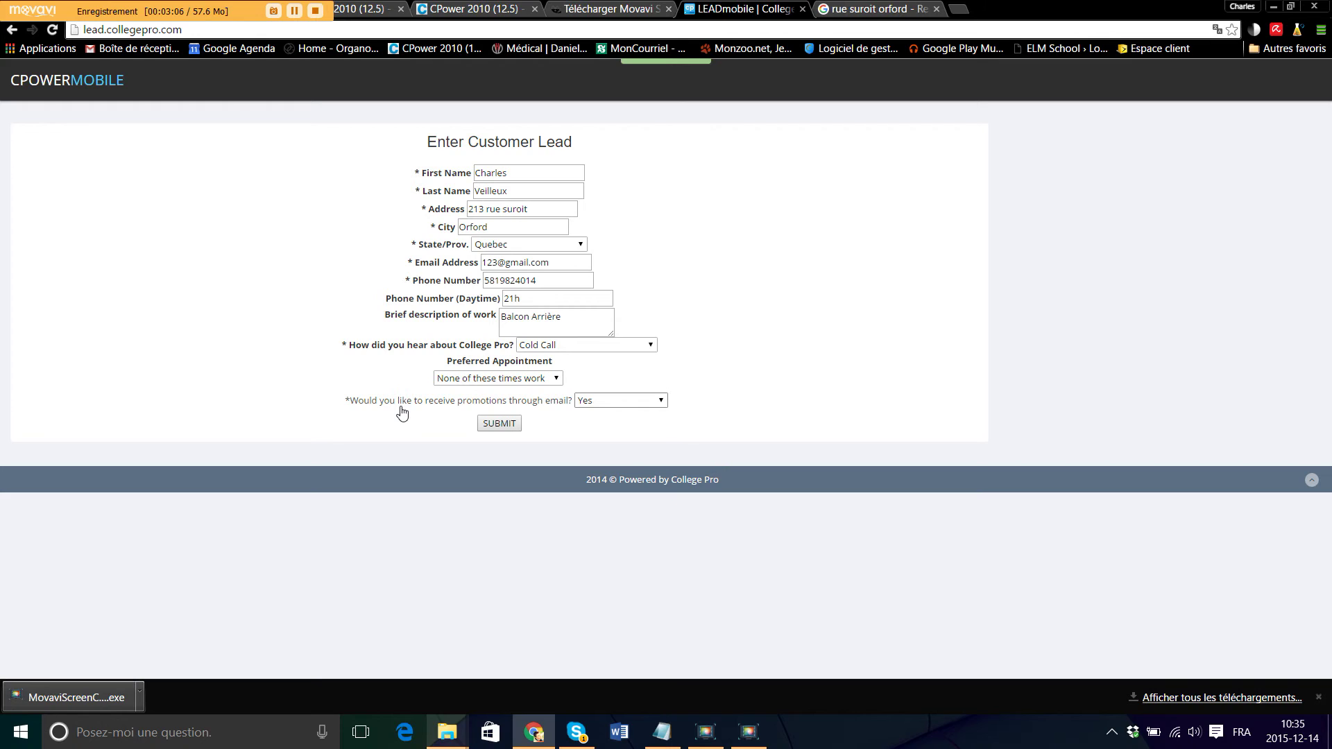
- Submit the completed Enter Customer Lead form
click(489, 427)
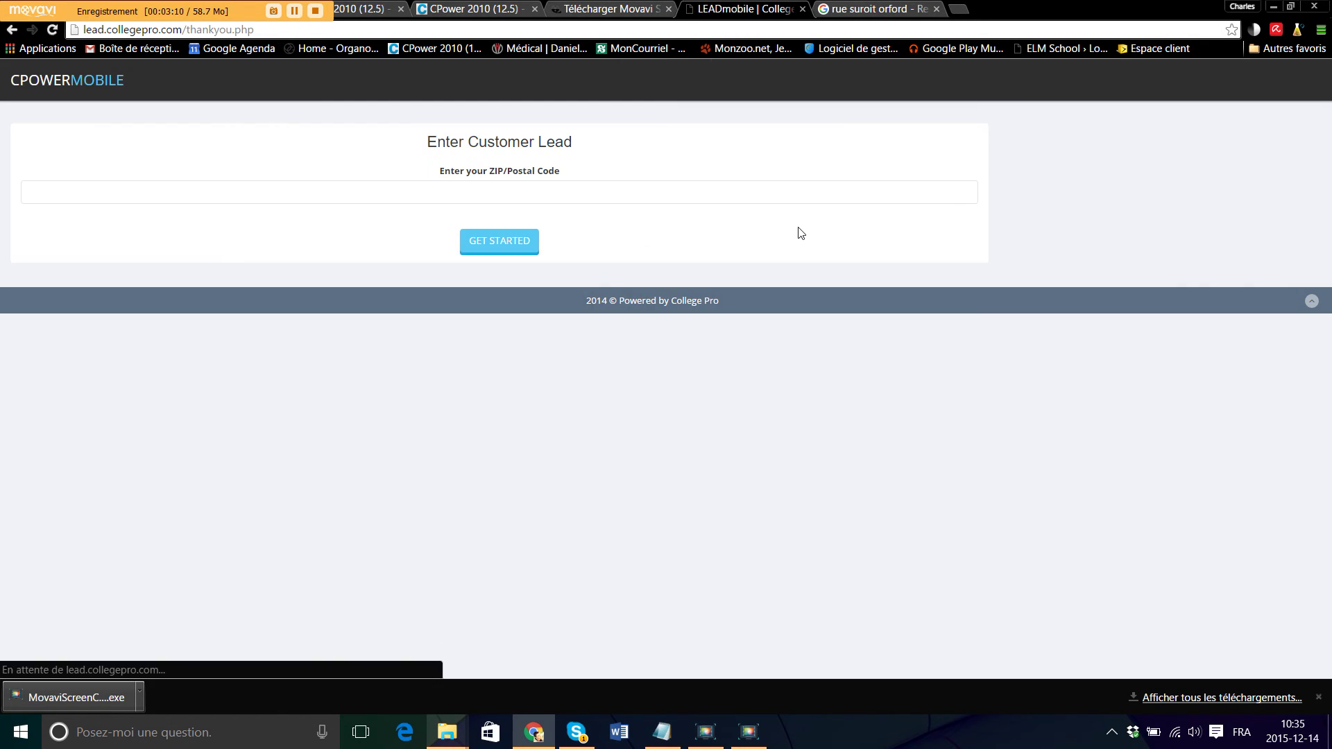